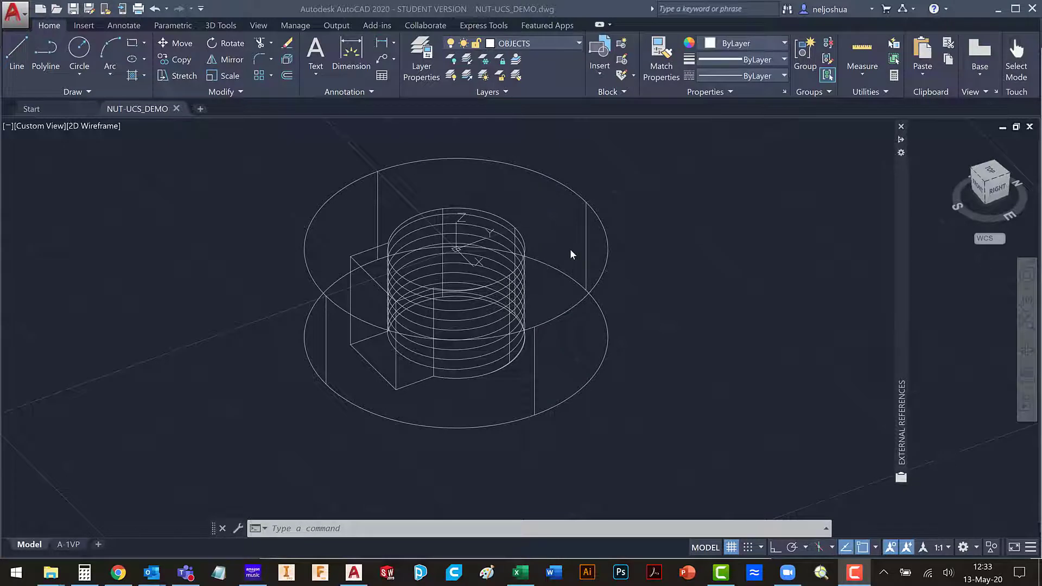
Examine the nut and its keyway from several angles, in the Shades of Gray visual style and in 2D Wireframe
click(588, 227)
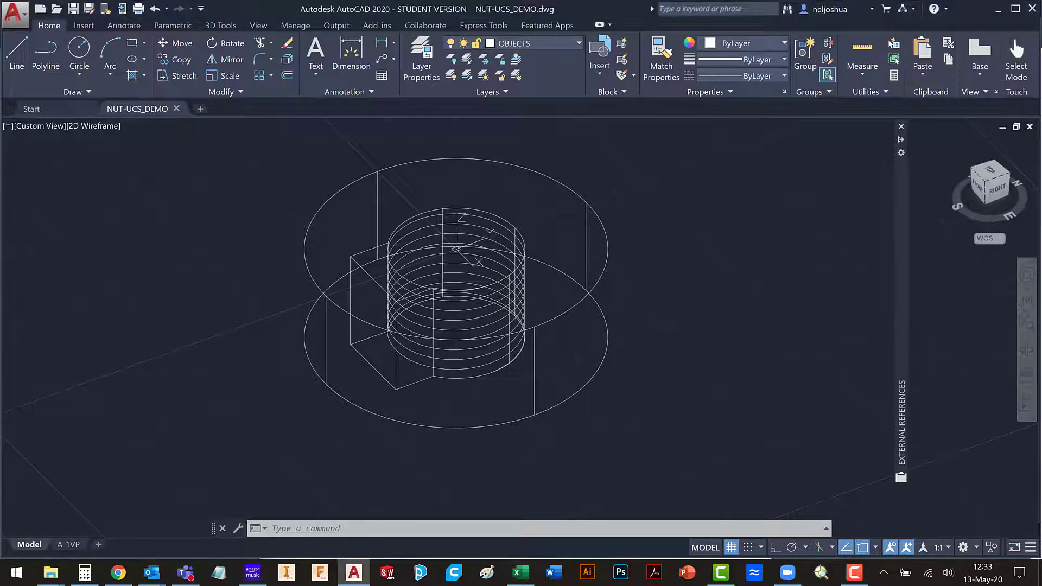
mouse_move(552, 218)
shift+middle_down()
mouse_move(394, 202)
mouse_move(542, 212)
mouse_move(542, 193)
mouse_move(537, 216)
mouse_move(552, 233)
shift+middle_up()
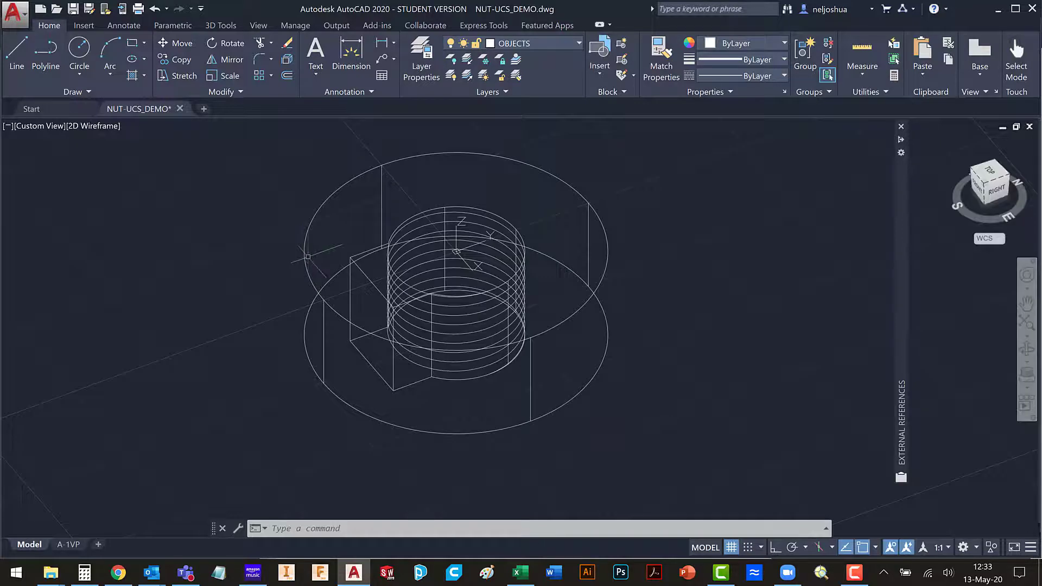
click(89, 128)
click(124, 228)
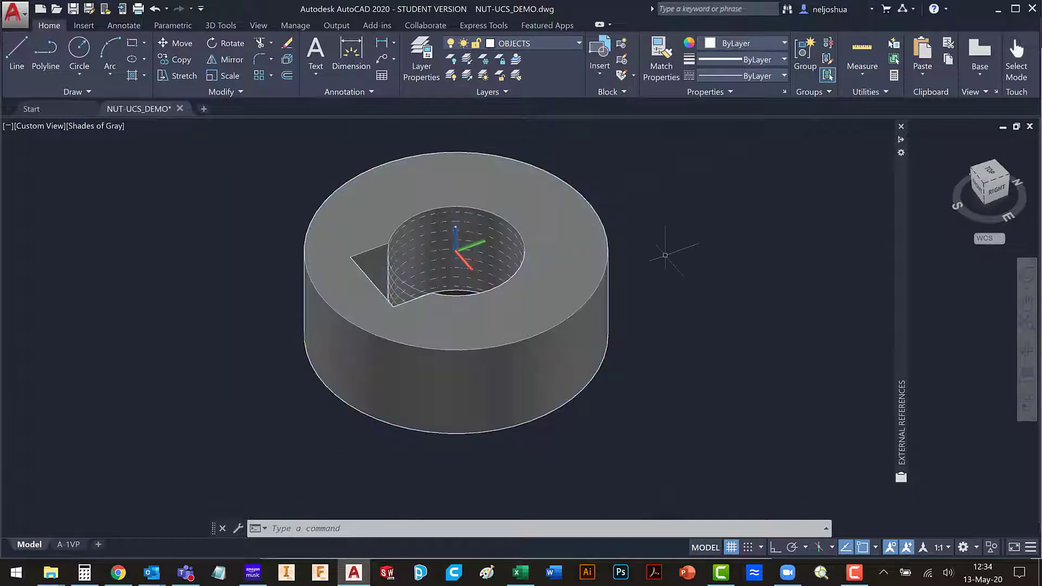
shift+middle_drag(677, 293, 594, 239)
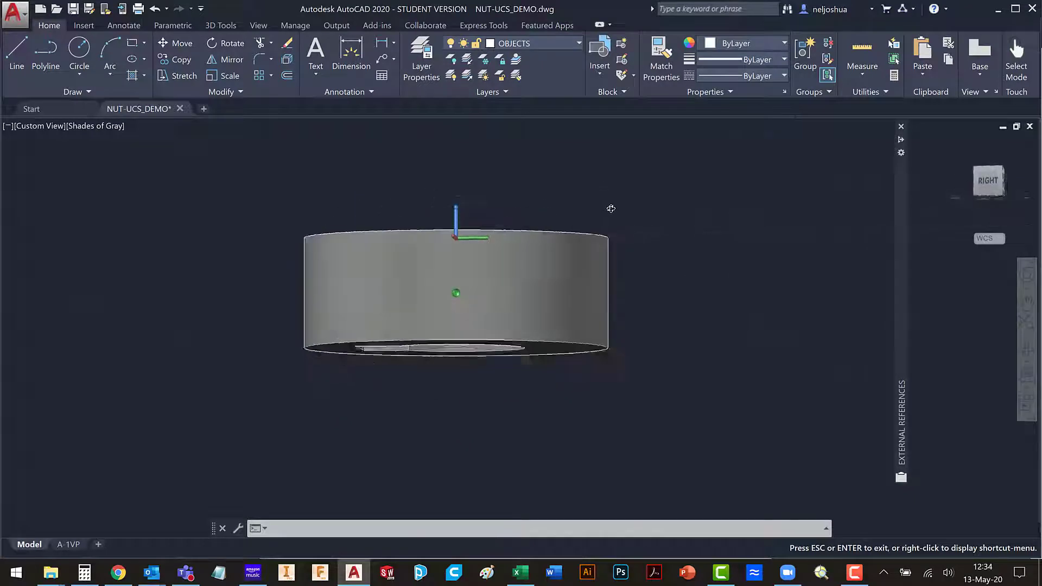
shift+middle_drag(687, 242, 690, 247)
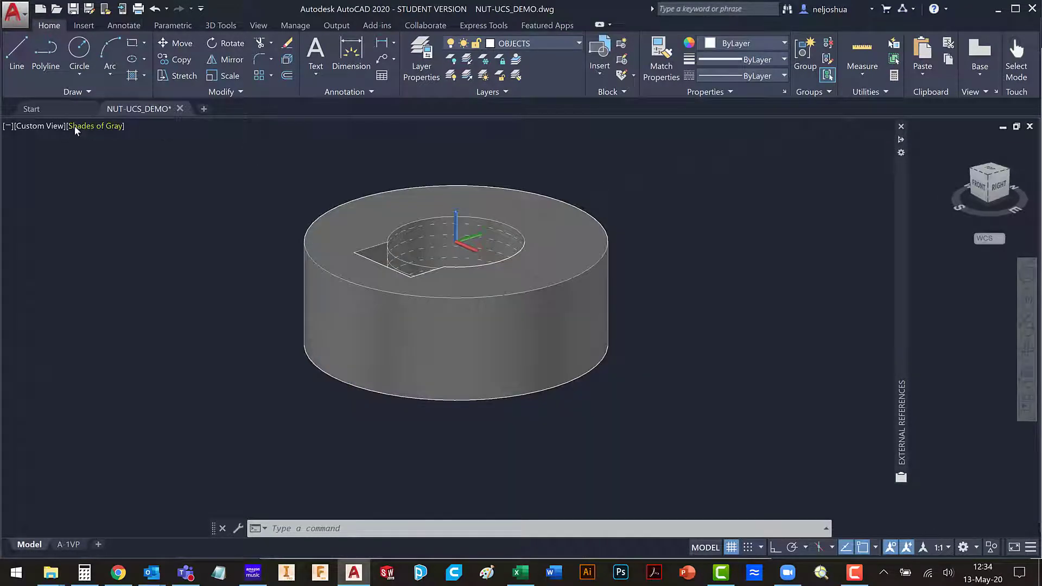
click(74, 125)
click(108, 149)
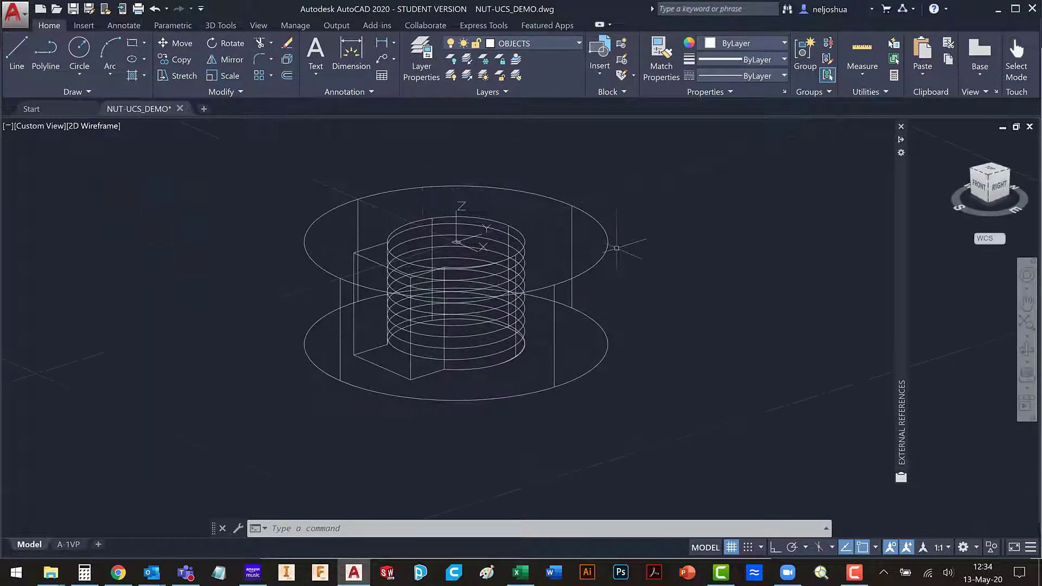
shift+middle_drag(616, 248, 483, 330)
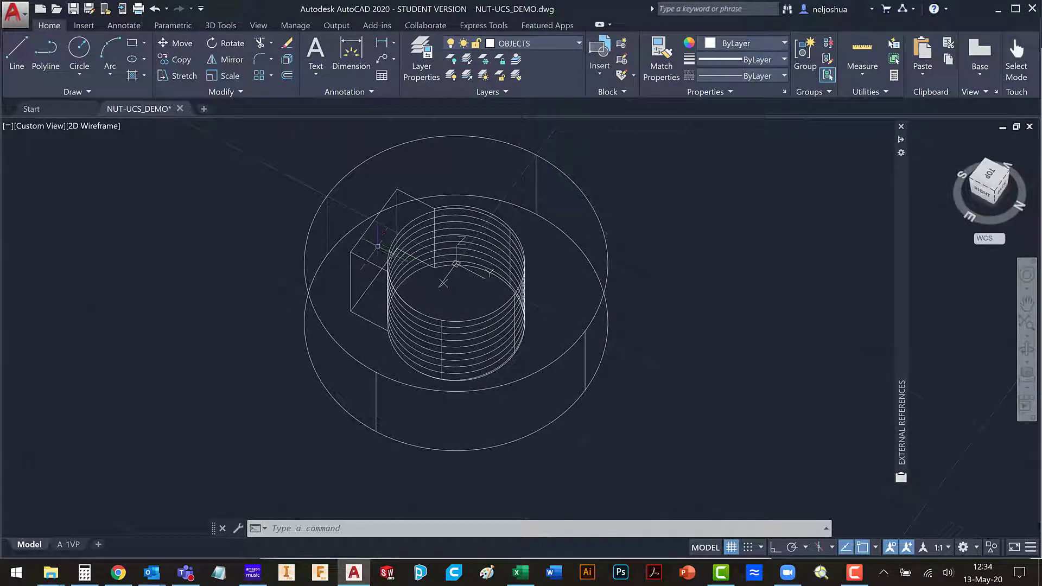
shift+middle_drag(517, 368, 662, 343)
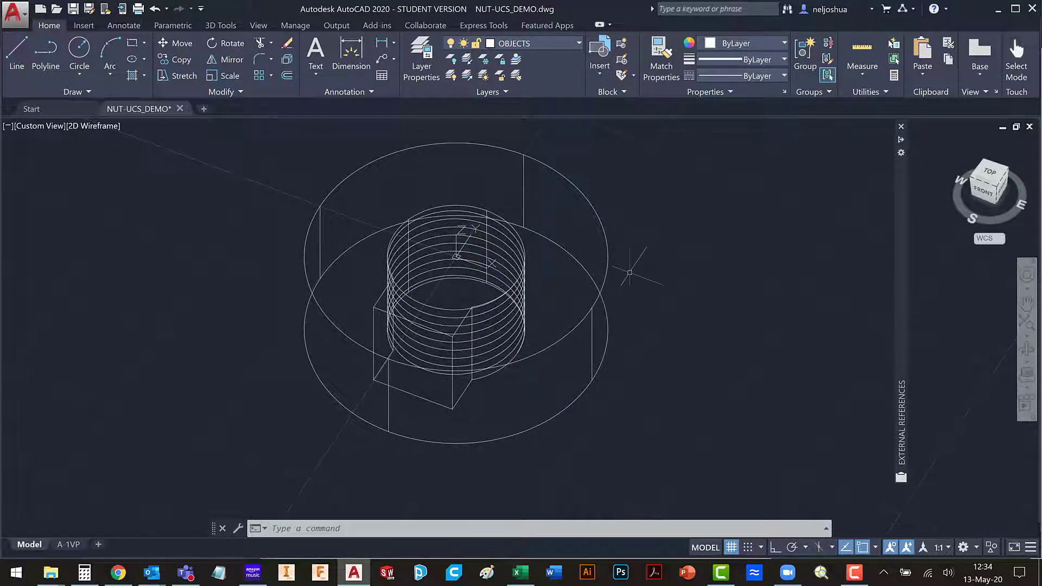
shift+middle_drag(638, 296, 623, 253)
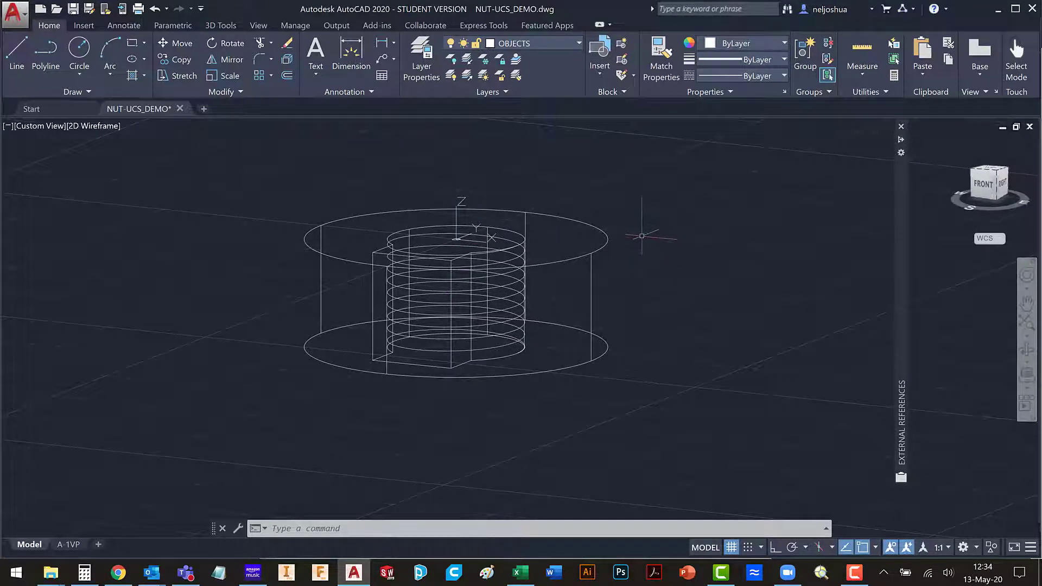
shift+middle_drag(646, 214, 338, 336)
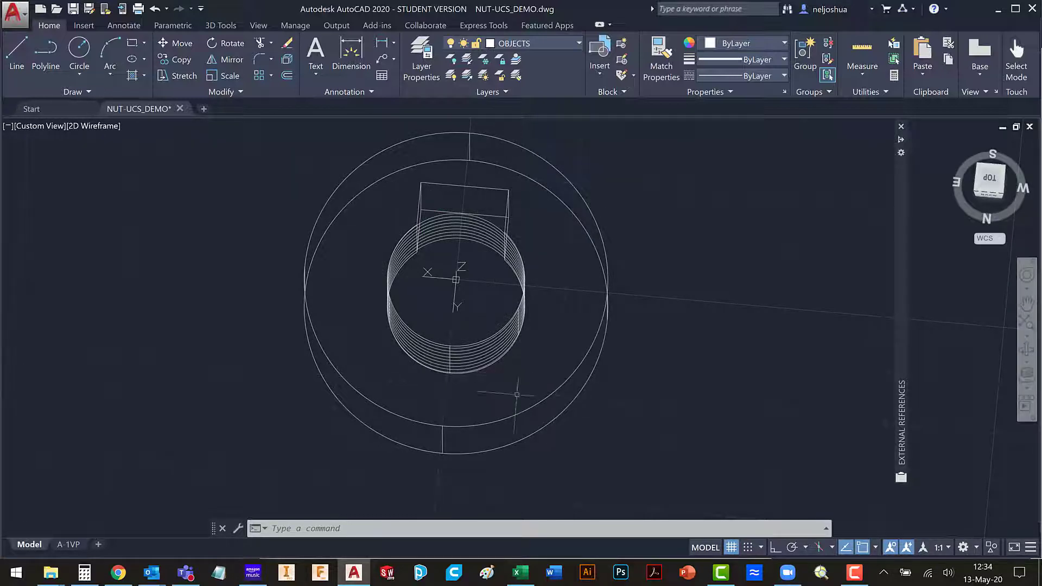
Define a UCS on the keyway's flat back wall: origin at the lower-left corner, X along the bottom edge, XY plane through the upper-right corner
text(ucs)
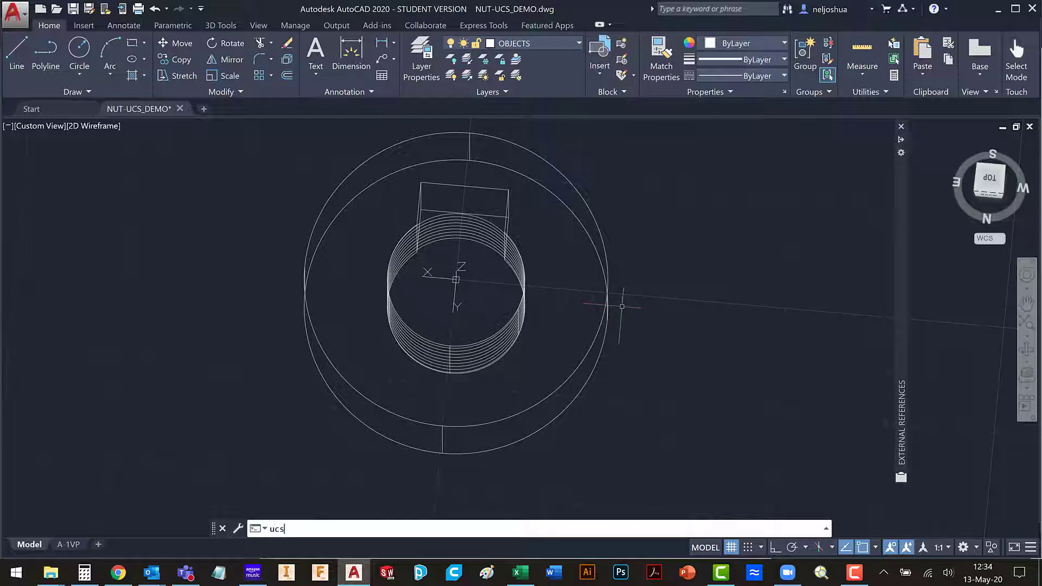
key(Return)
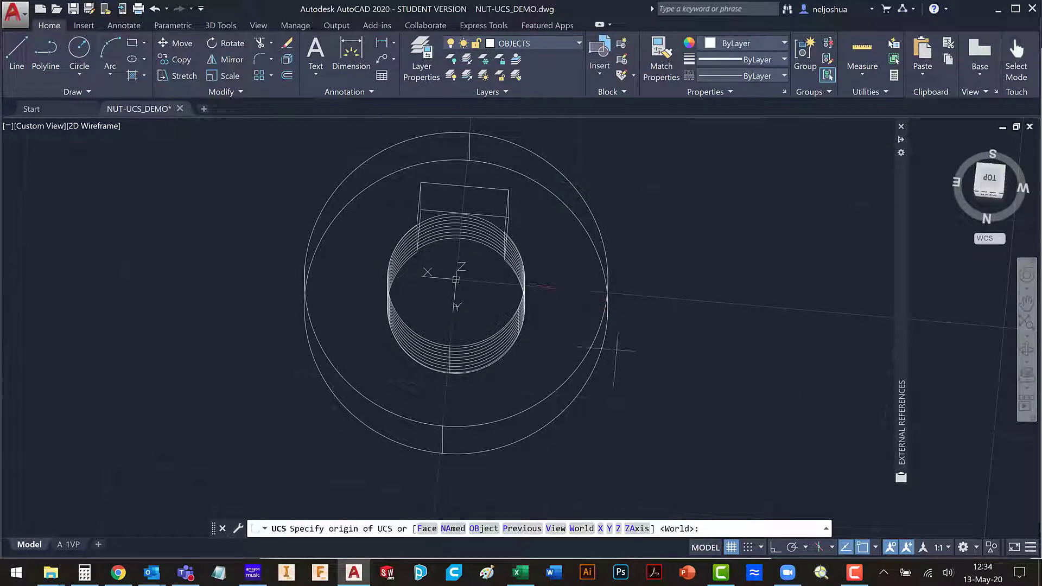
shift+middle_drag(585, 320, 482, 291)
scroll(438, 220, up, 4)
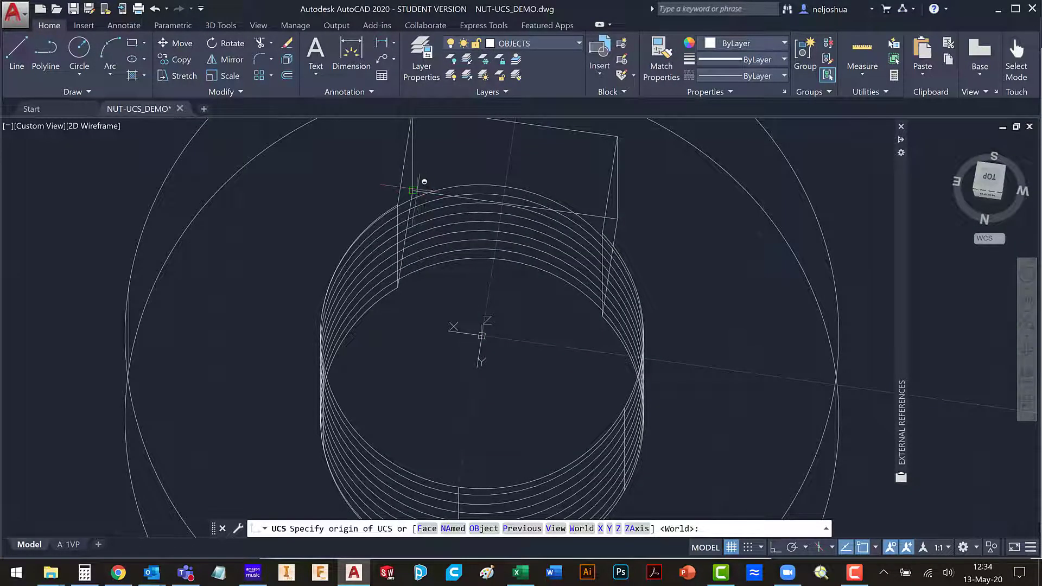
click(418, 183)
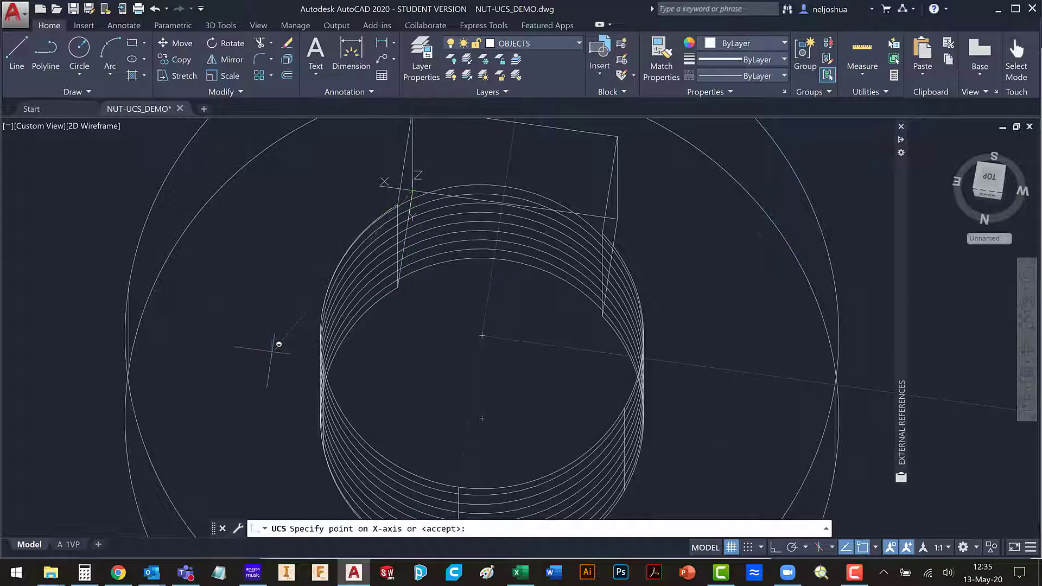
shift+middle_drag(279, 344, 345, 310)
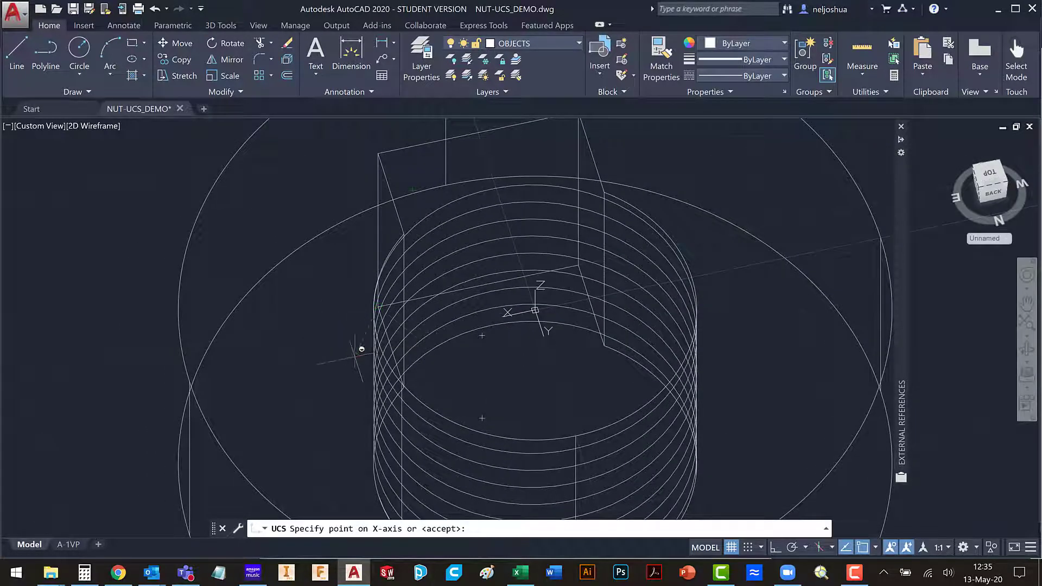
shift+middle_drag(458, 357, 483, 251)
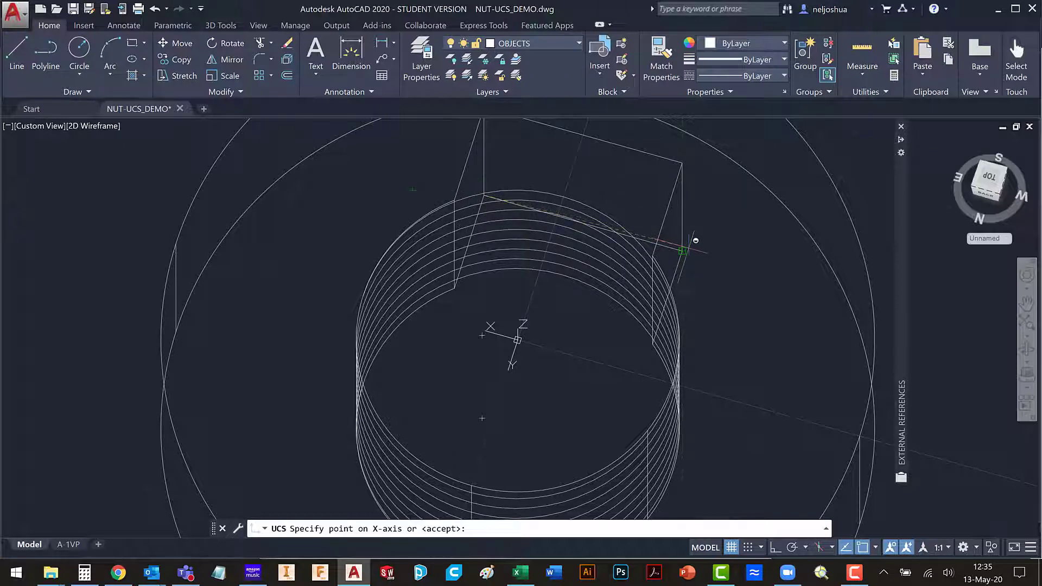
click(682, 251)
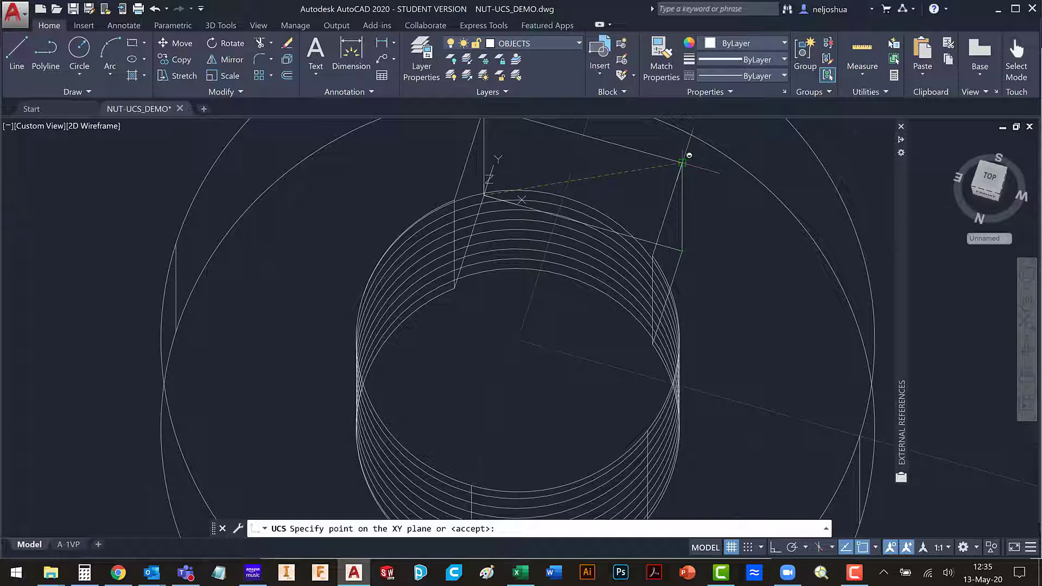
click(683, 162)
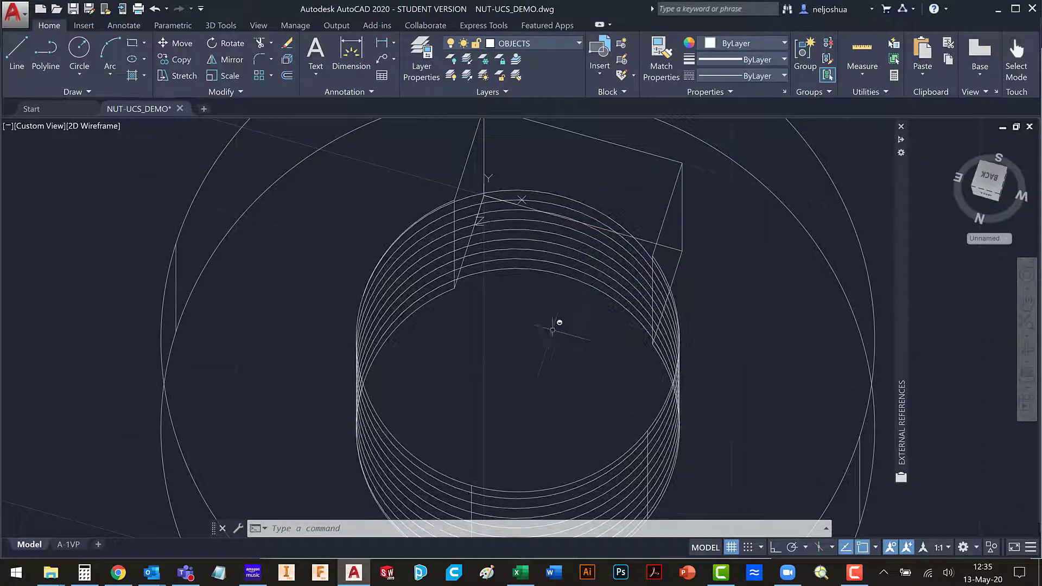
Make CONSTRUCTION the current layer
shift+middle_drag(553, 330, 580, 207)
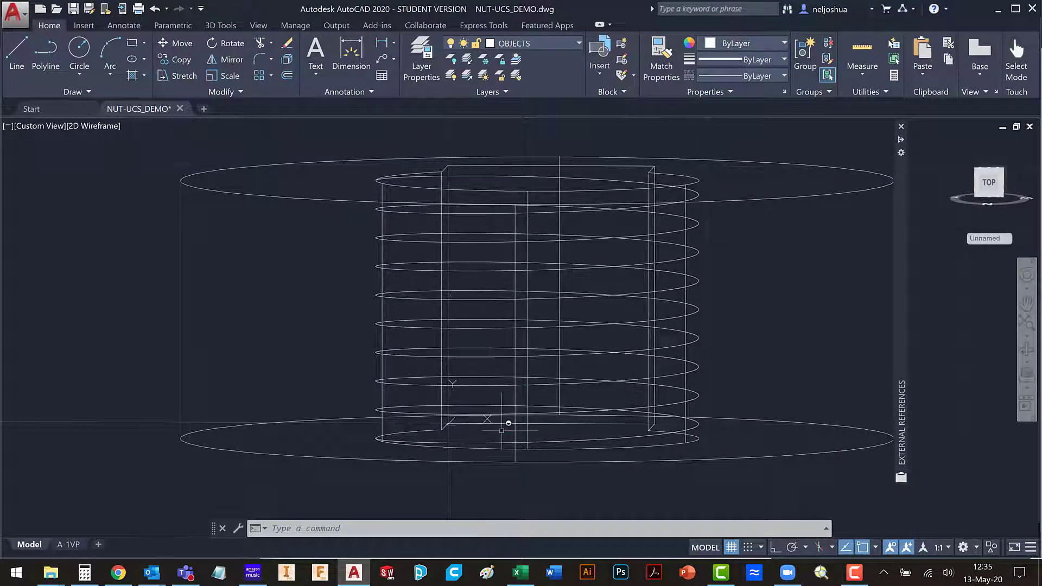
shift+middle_drag(501, 431, 540, 366)
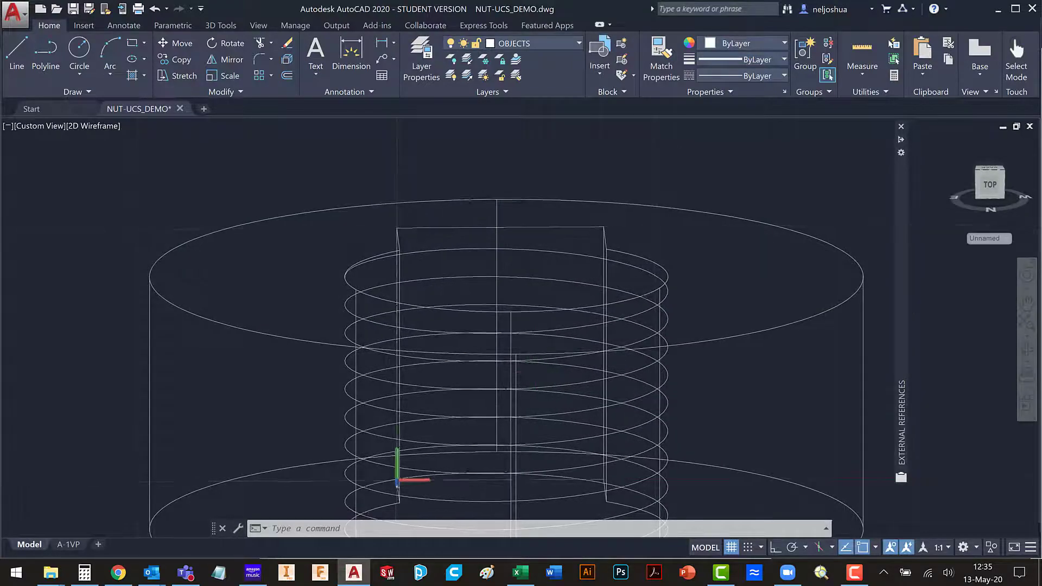
shift+middle_drag(523, 470, 535, 424)
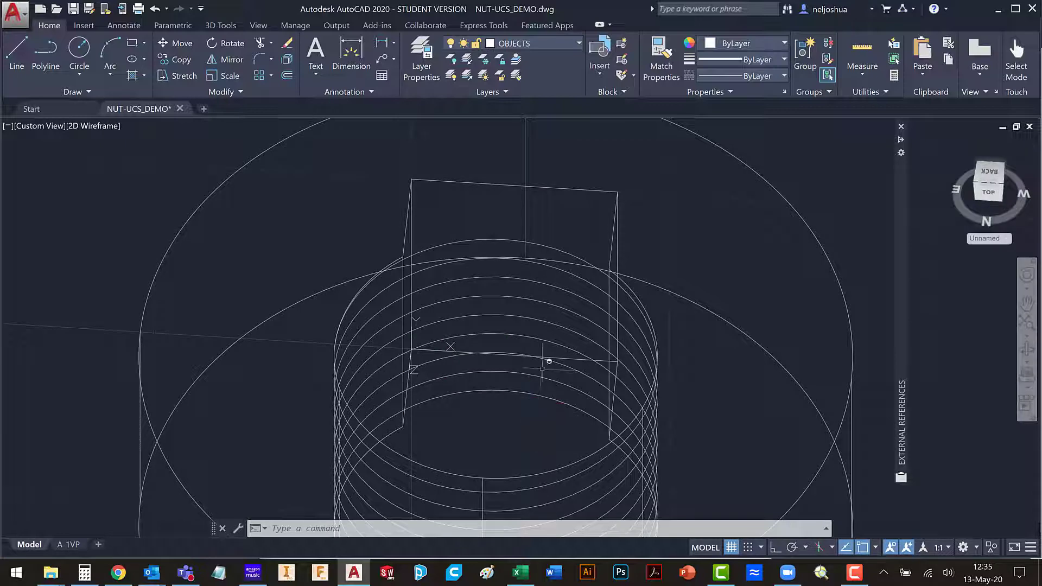
click(532, 45)
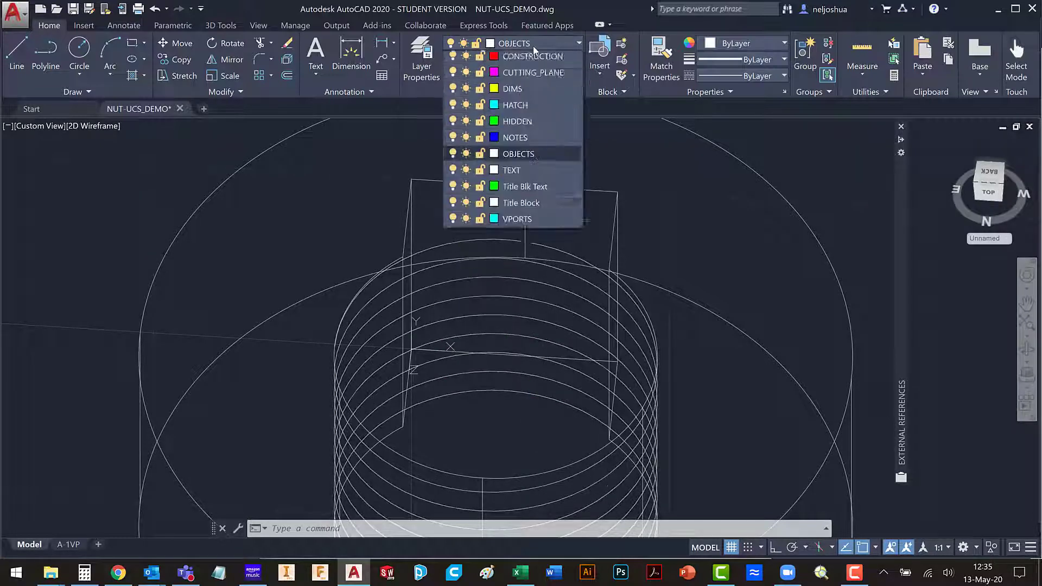
click(529, 137)
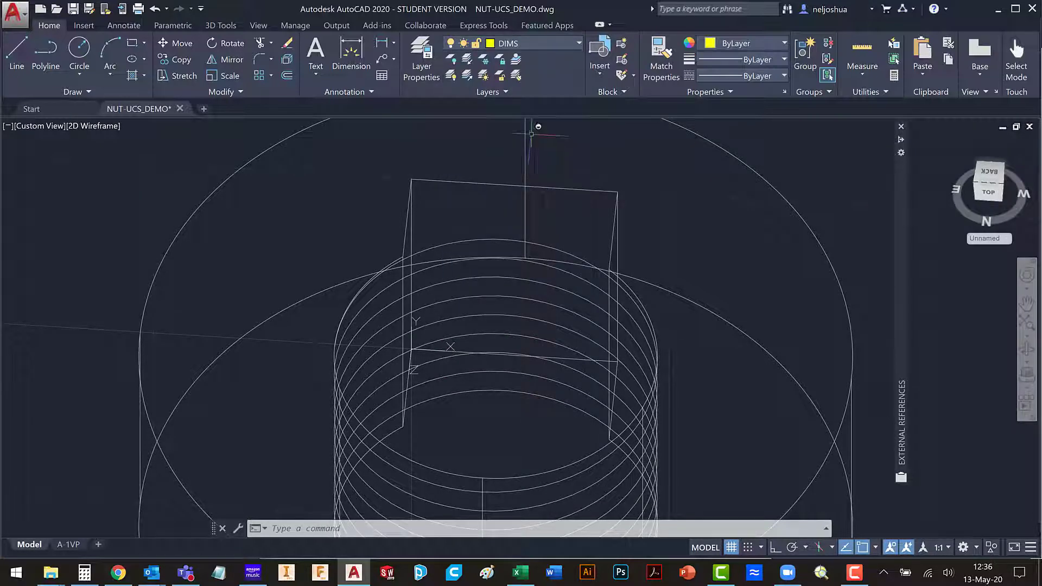
click(534, 42)
click(512, 108)
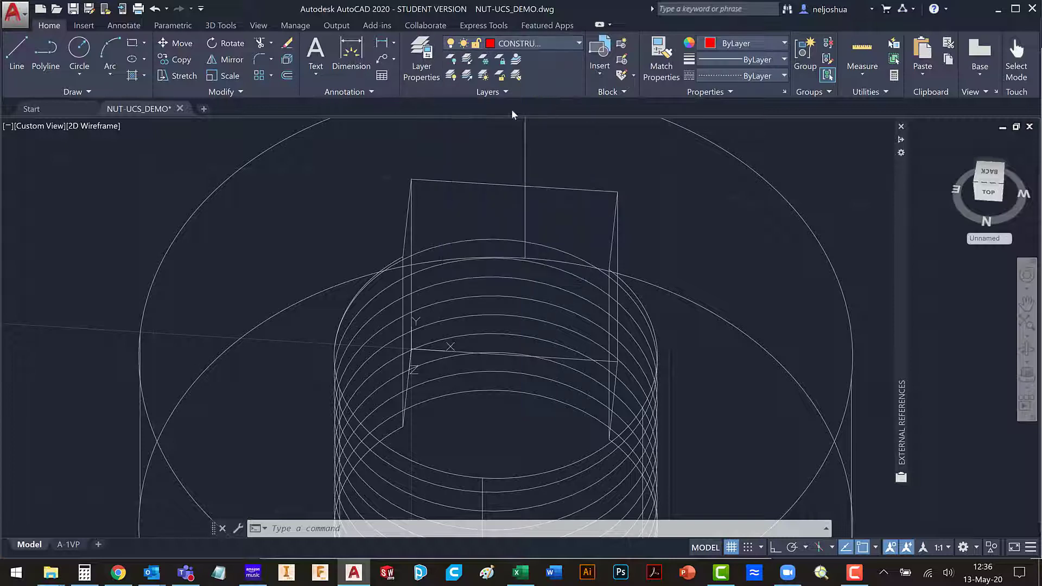
Draw two crossing diagonal lines from corner to corner on the keyway's back wall
click(26, 57)
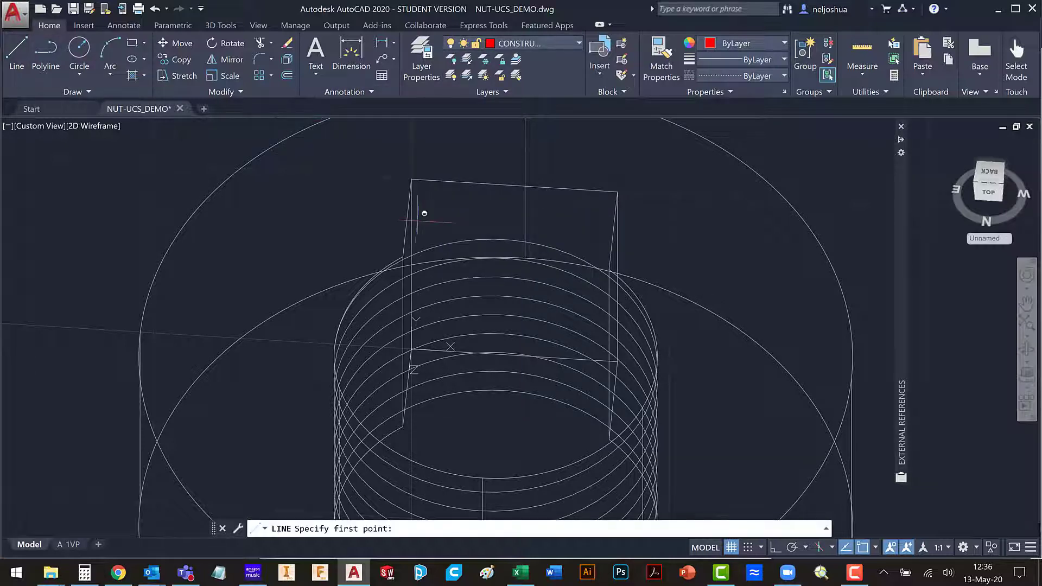
click(412, 350)
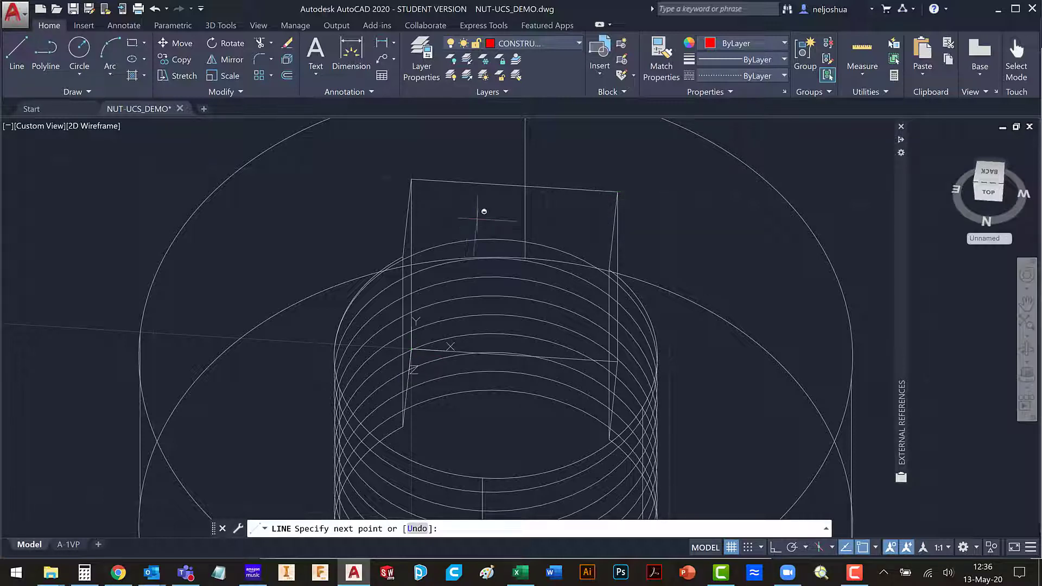
key(Return)
key(Return)
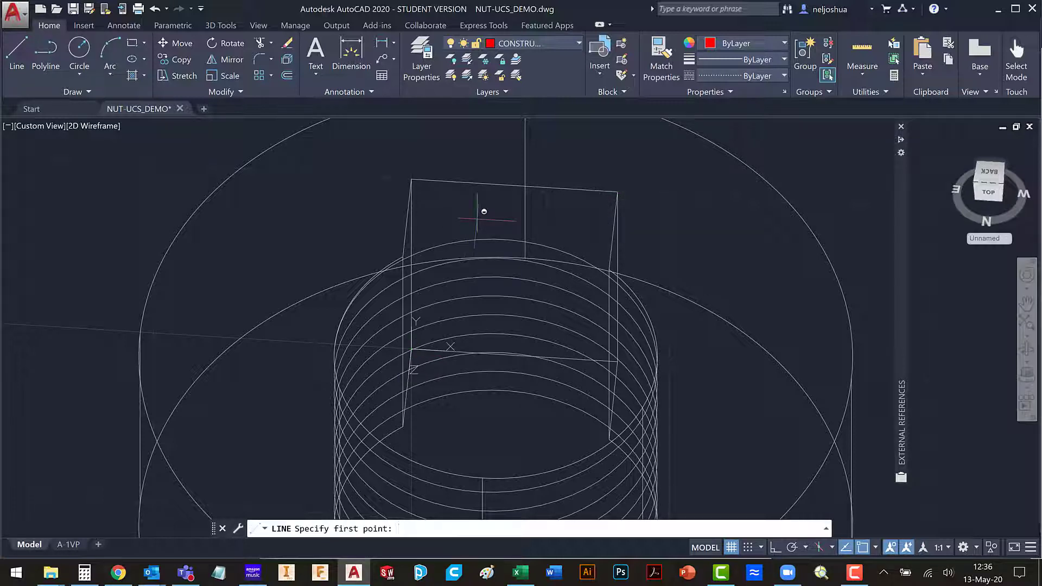
click(624, 354)
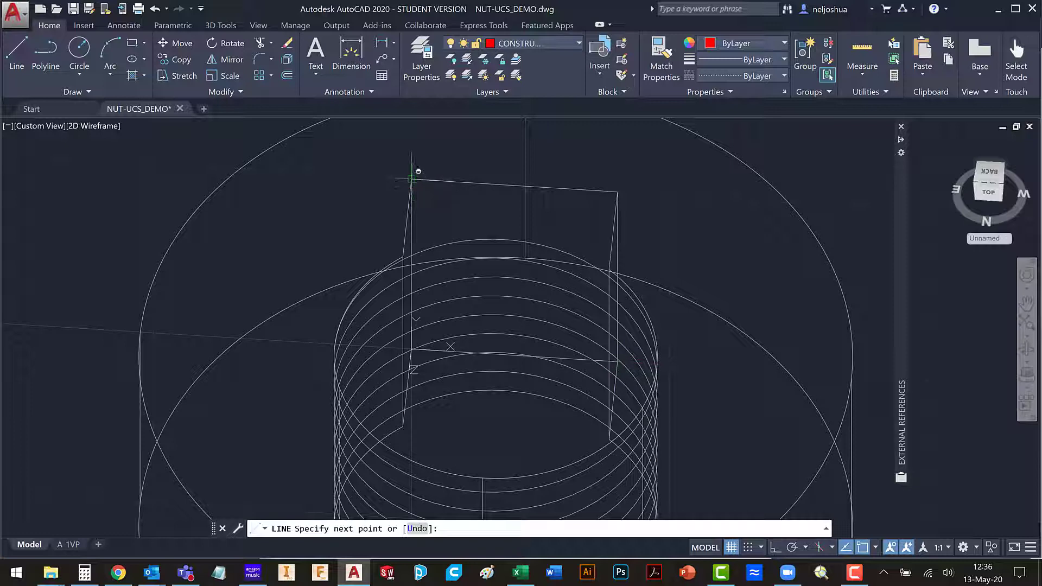
key(Return)
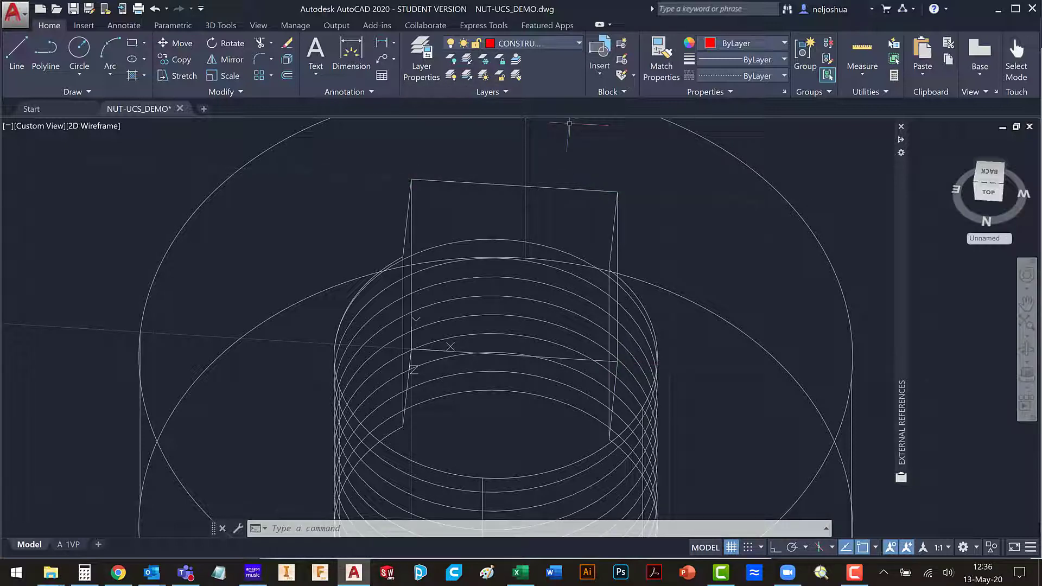
Set the global linetype scale factor to .1 with LTSCALE
text(LTSc)
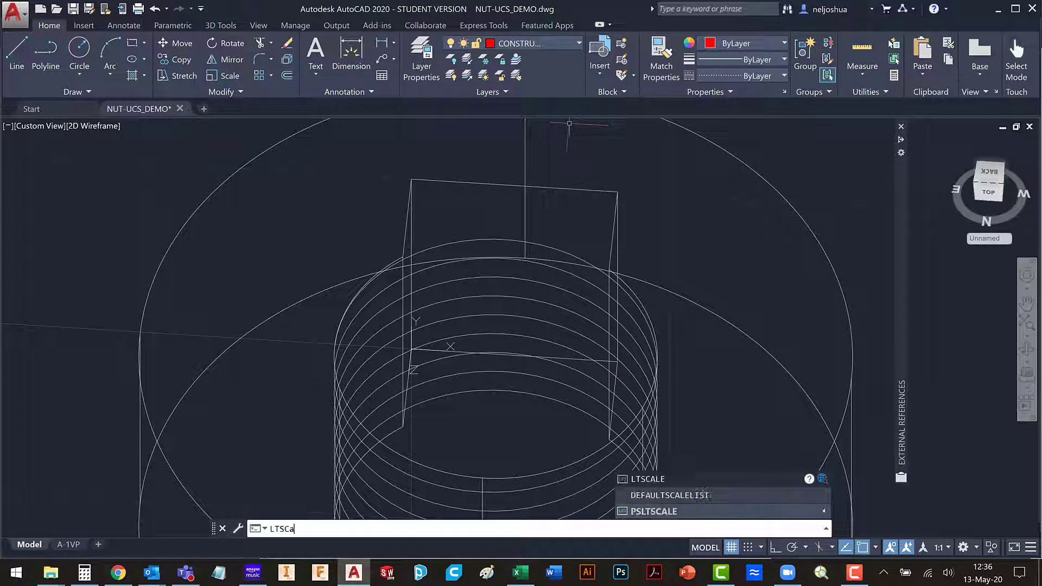
key(Return)
text(.)
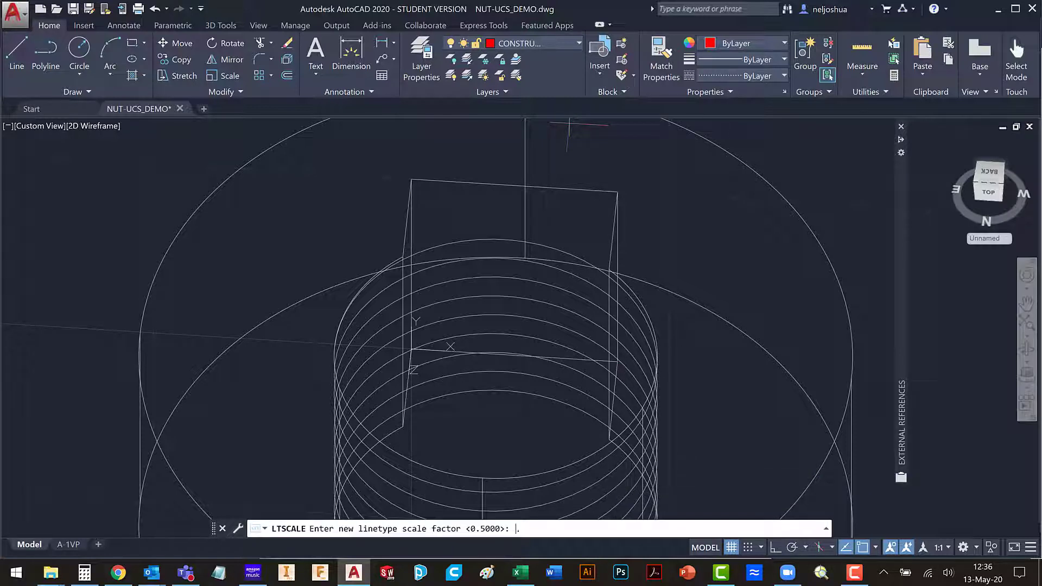
text(1)
key(Return)
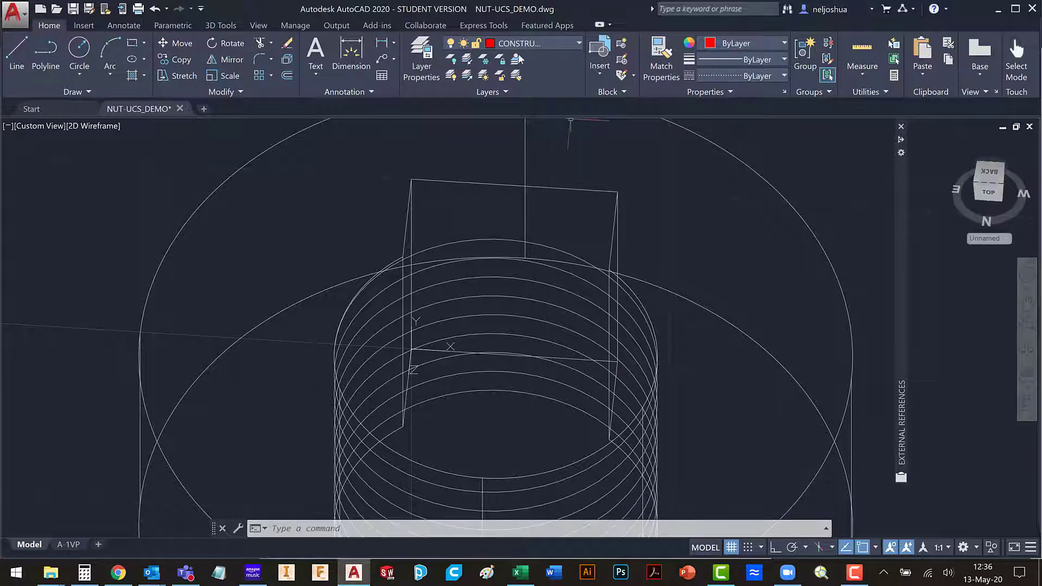
Change the colour of the CONSTRUCTION layer to yellow in the layer properties
click(428, 59)
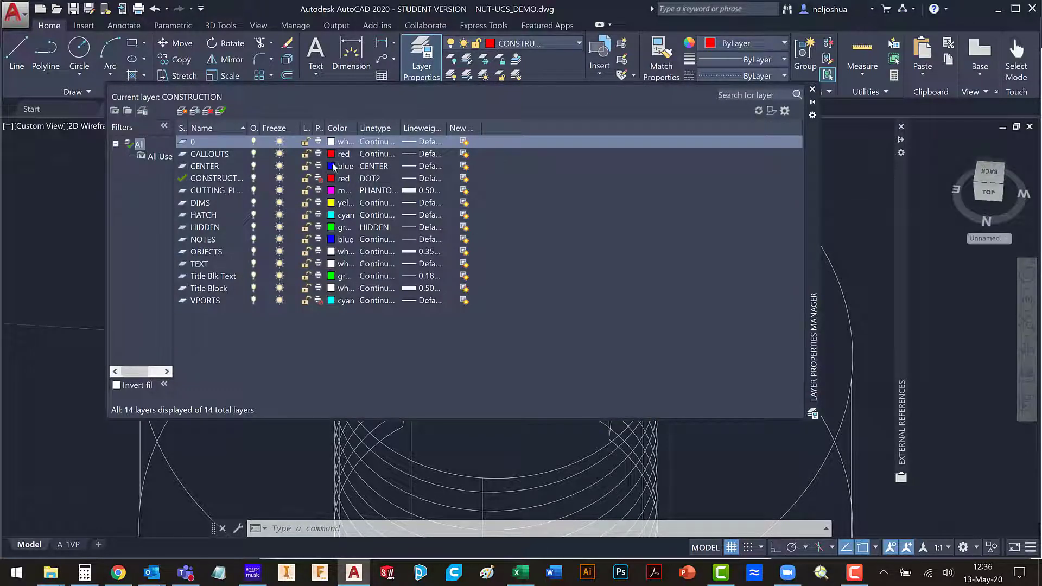
click(332, 180)
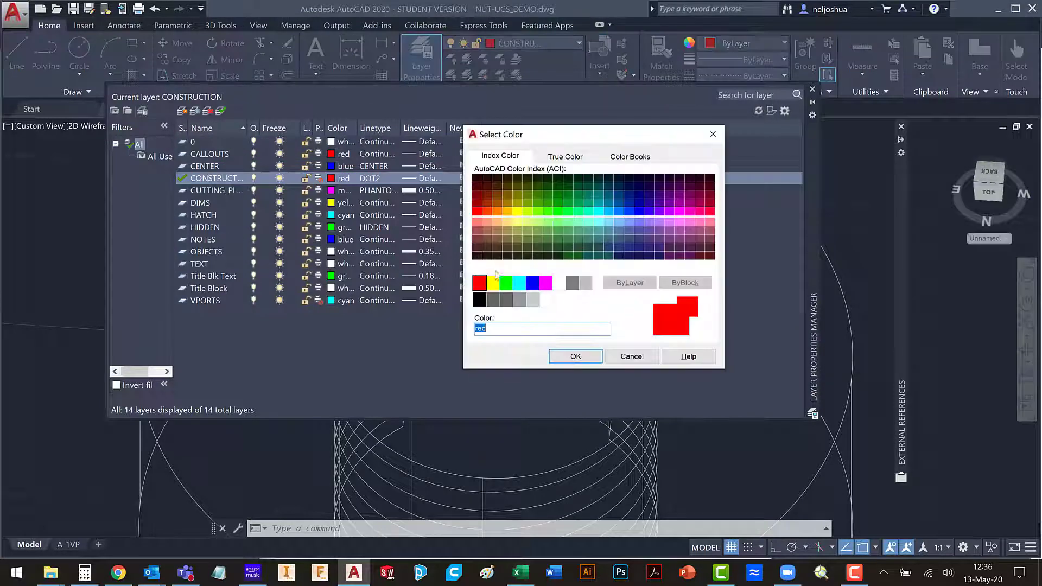
click(492, 282)
click(601, 356)
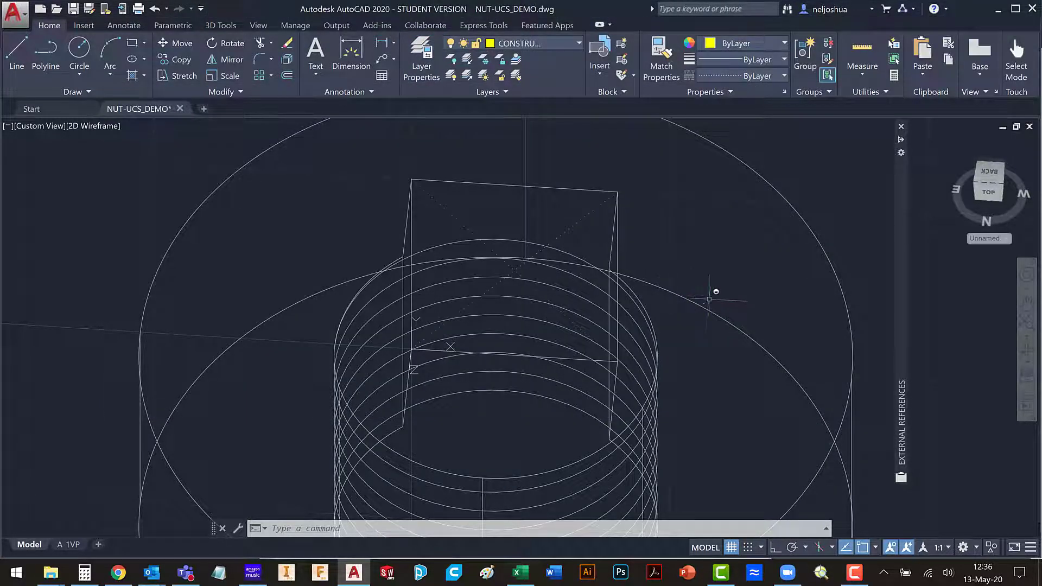
Save the current custom UCS on the keyway wall as a named UCS called INNER_FACE
shift+middle_drag(705, 296, 548, 220)
middle_drag(607, 344, 649, 305)
middle_drag(541, 249, 698, 264)
mouse_move(560, 222)
shift+middle_down()
mouse_move(605, 255)
mouse_move(591, 259)
mouse_move(566, 228)
shift+middle_up()
scroll(583, 239, down, 3)
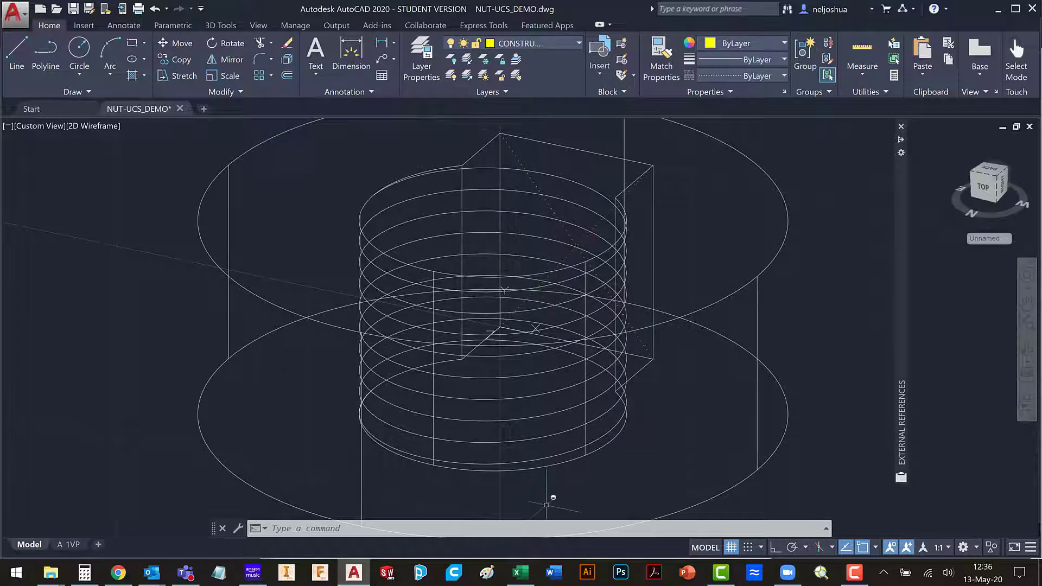
text(ucs)
key(Return)
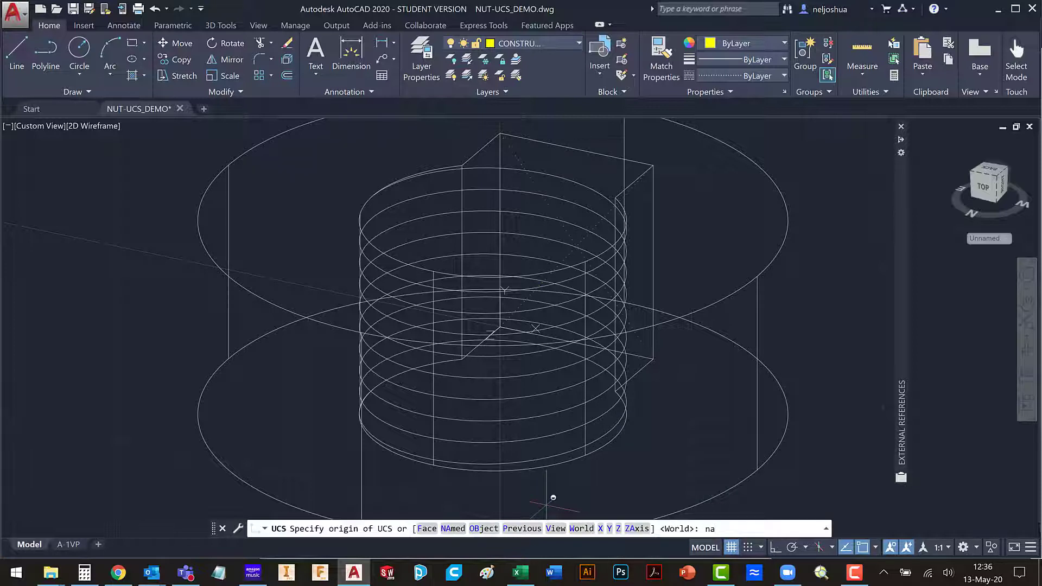
key(Return)
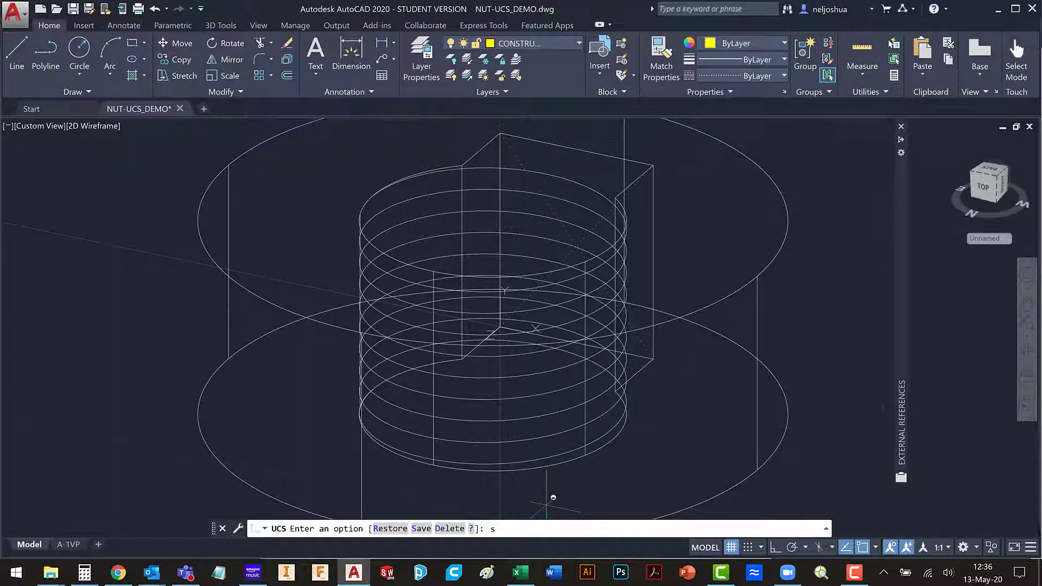
text(s)
key(Return)
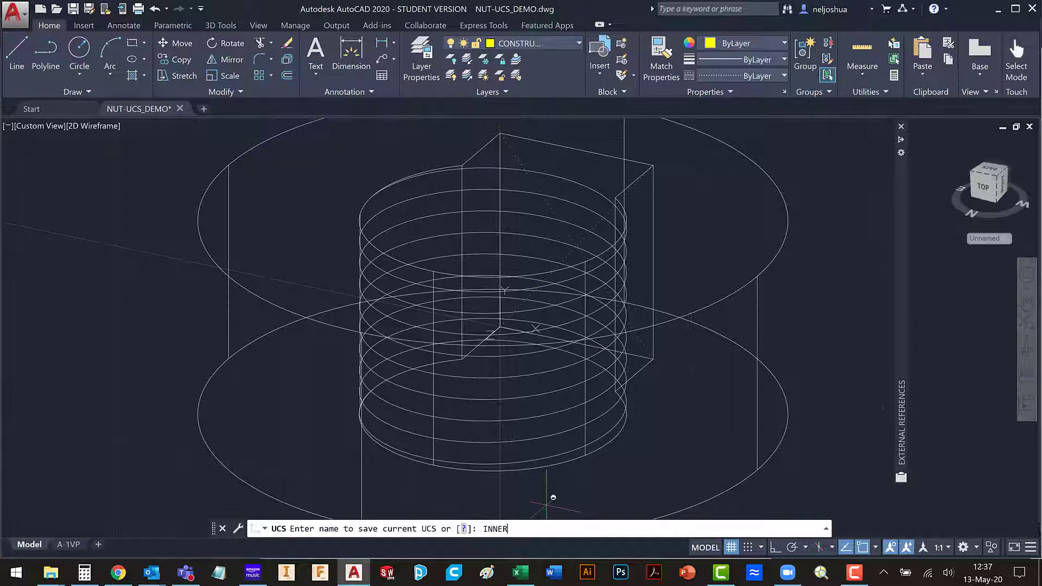
key(Return)
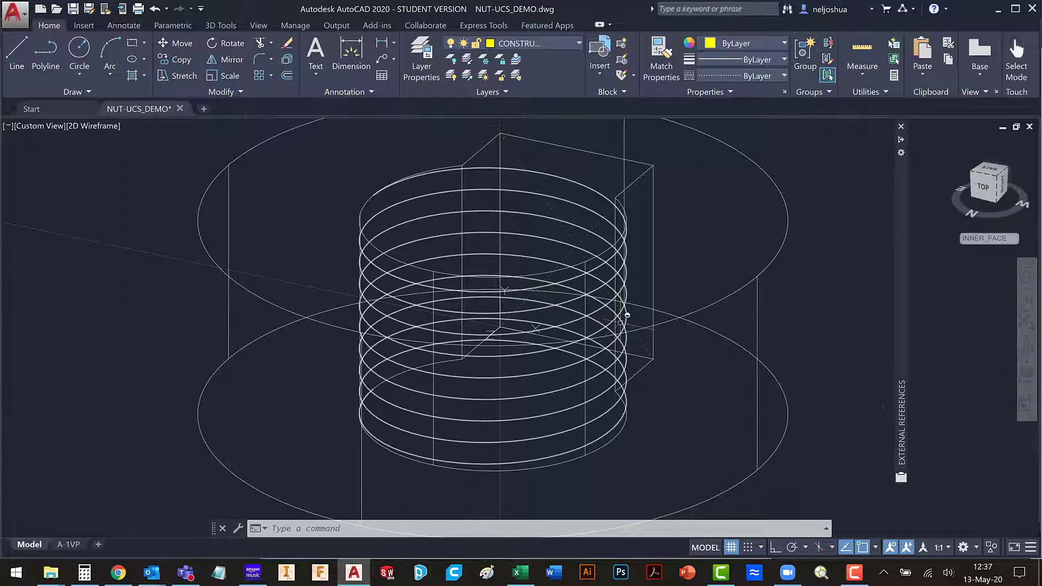
Reset the coordinate system to World with the UCS command
text(UCS)
key(Return)
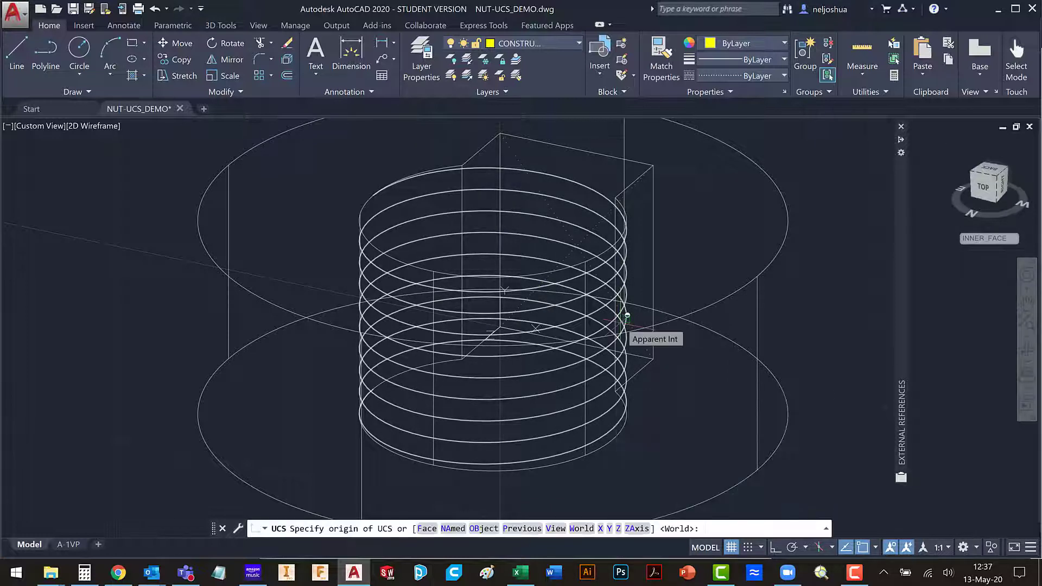
text(w)
key(Return)
shift+middle_drag(465, 282, 514, 337)
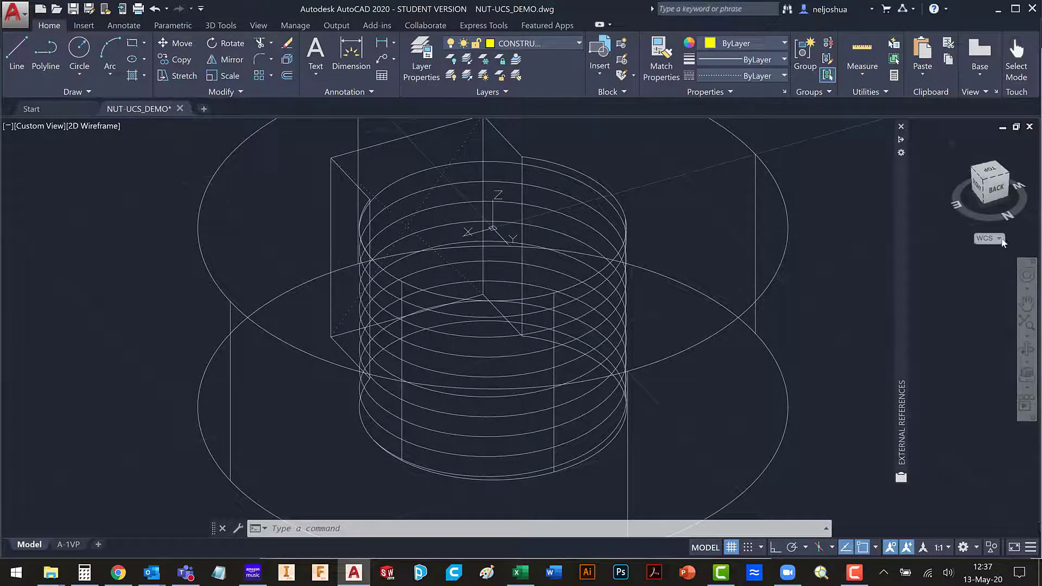
Restore the saved INNER_FACE UCS and inspect its axes at the keyway wall's corner
click(999, 238)
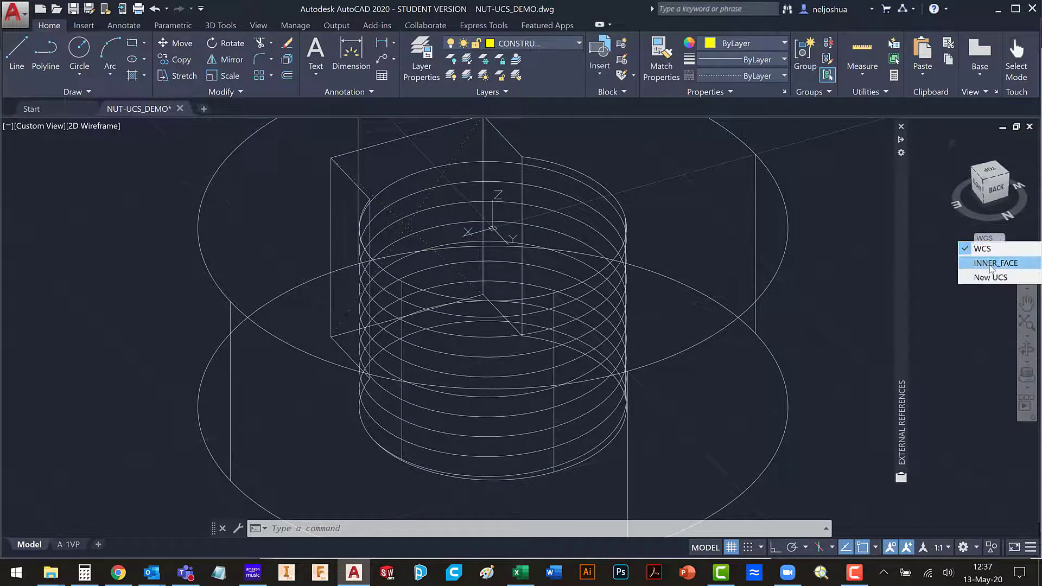
click(999, 239)
click(993, 262)
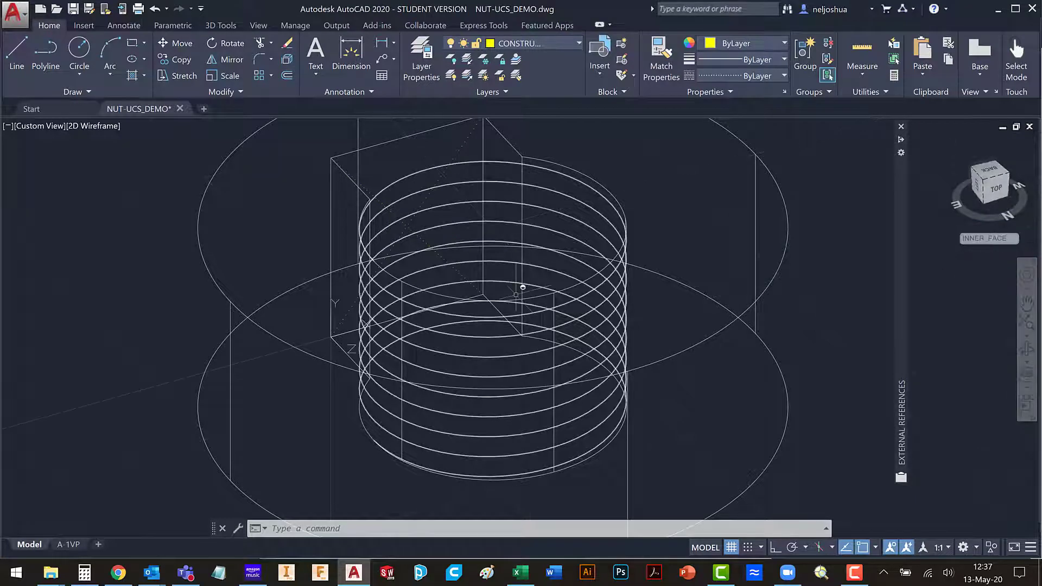
shift+middle_drag(327, 340, 354, 373)
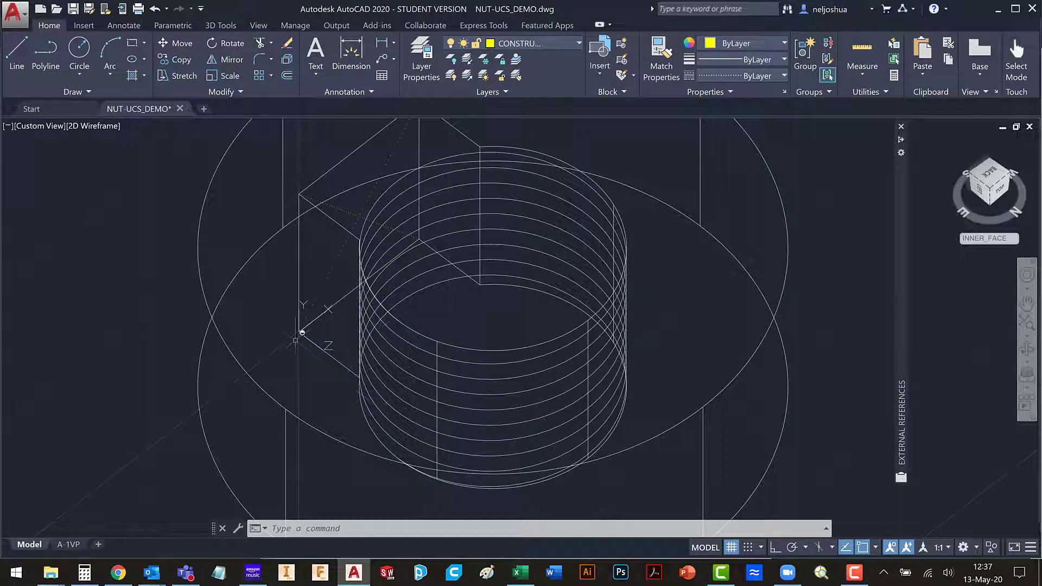
Switch the active coordinate system from INNER_FACE back to WCS
click(998, 238)
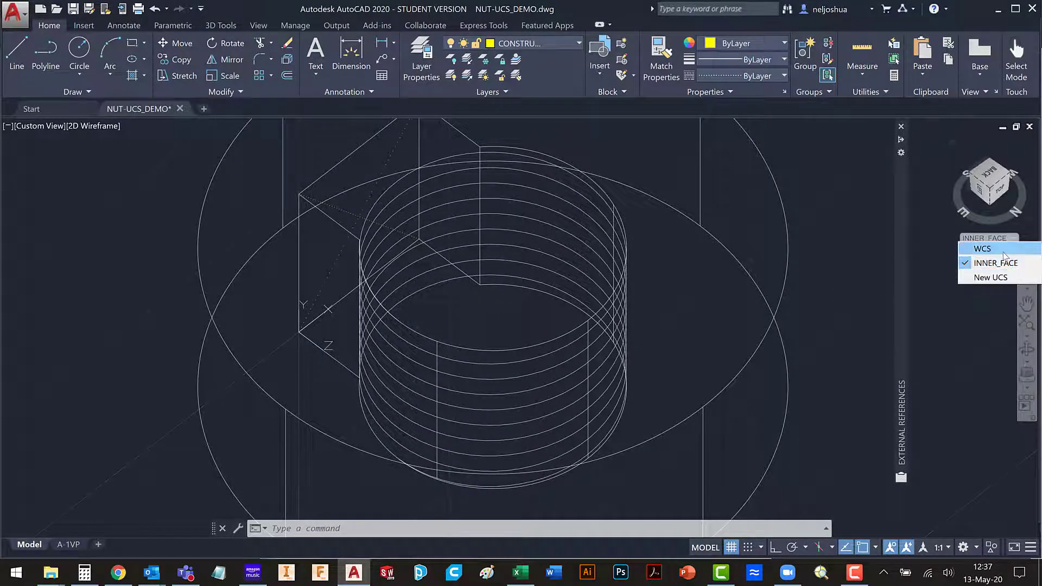
click(982, 248)
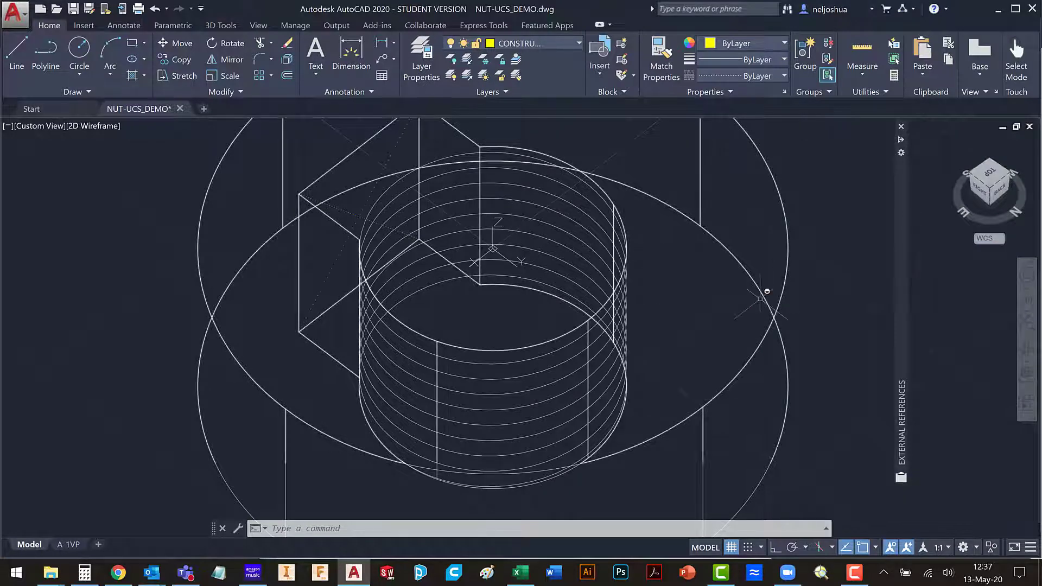
shift+middle_drag(767, 291, 744, 295)
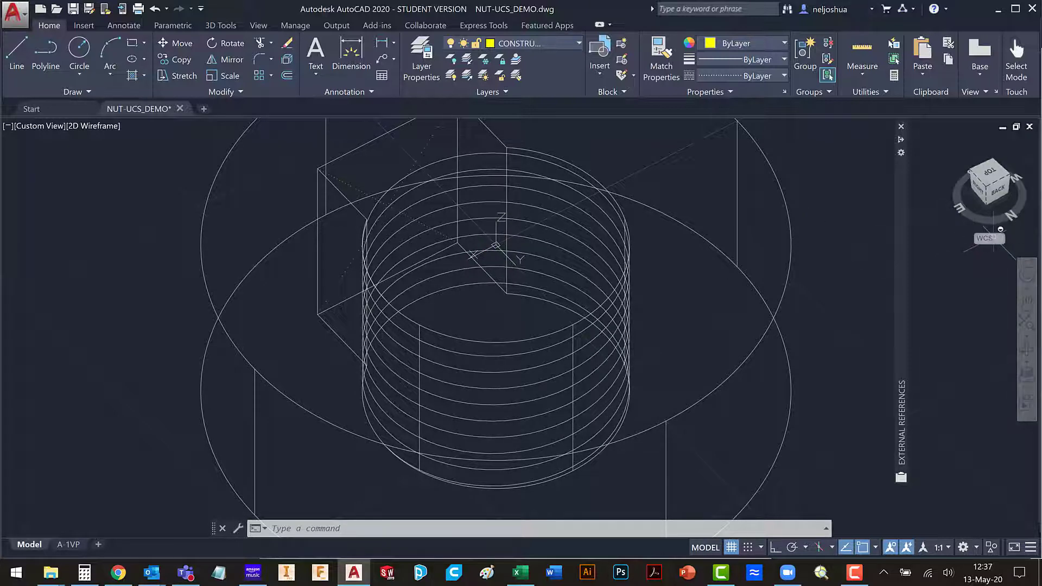
click(1007, 231)
click(1007, 230)
click(1007, 229)
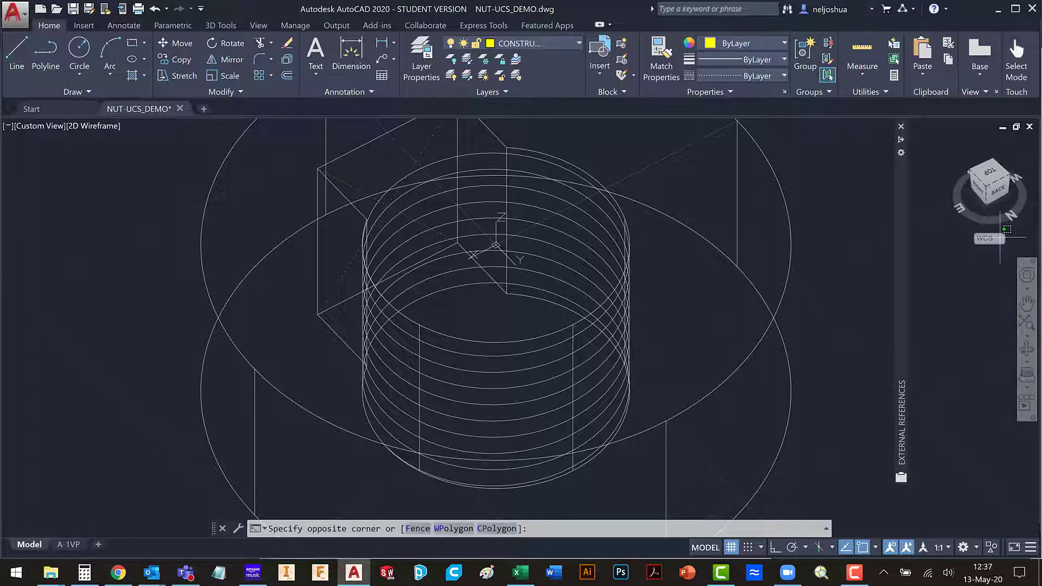
click(1000, 238)
click(1000, 238)
click(1000, 239)
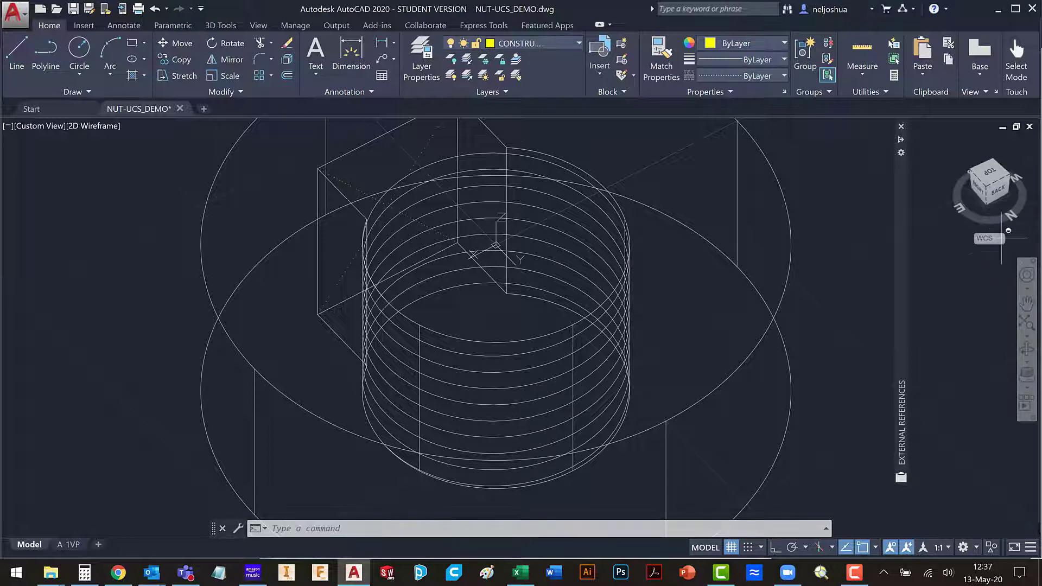
click(1001, 239)
click(1002, 239)
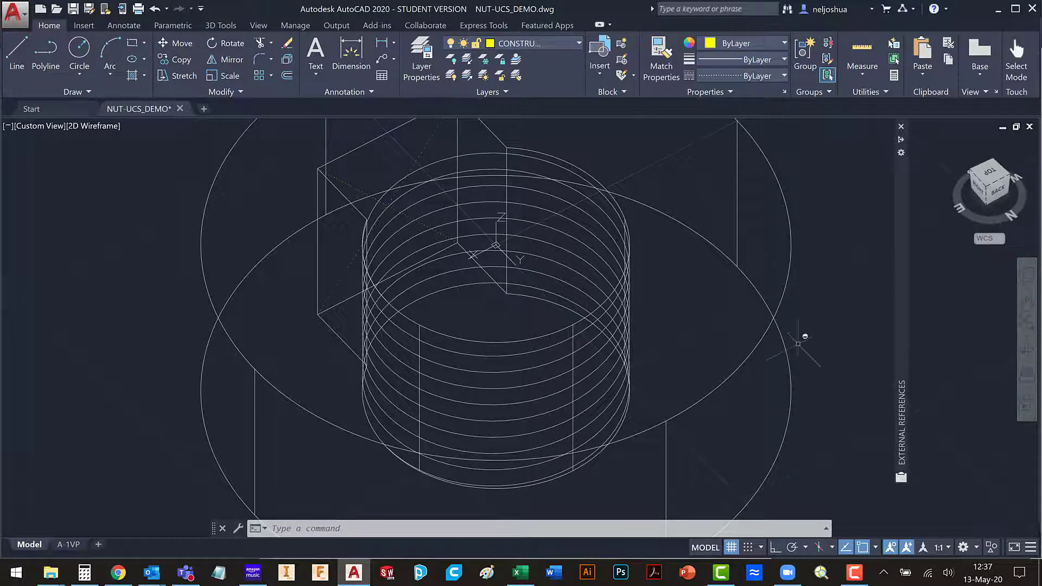
Switch the active coordinate system to INNER_FACE once more and return it to WCS
shift+middle_drag(798, 343, 1010, 229)
click(999, 239)
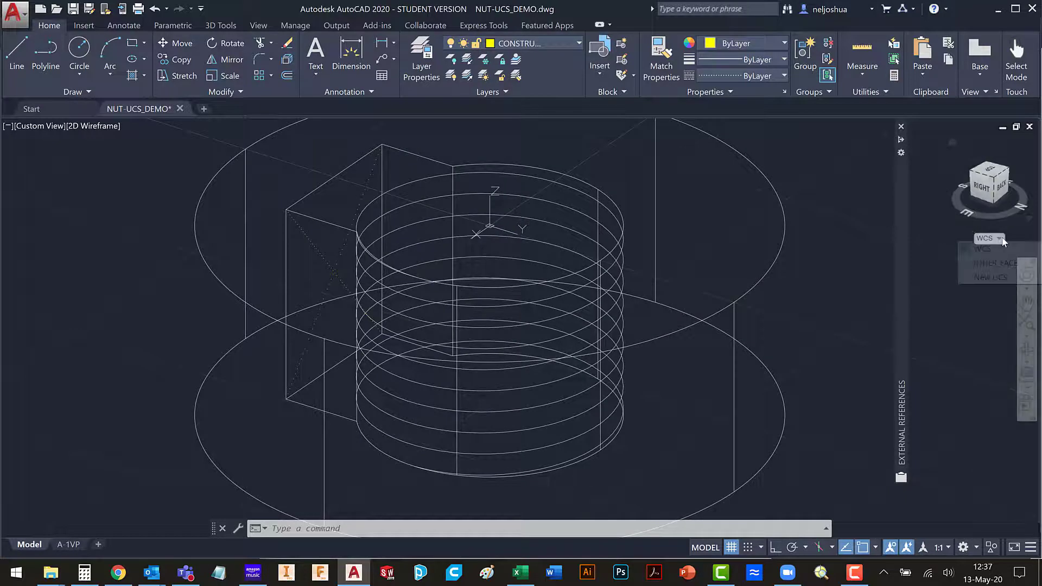
click(989, 260)
click(1014, 239)
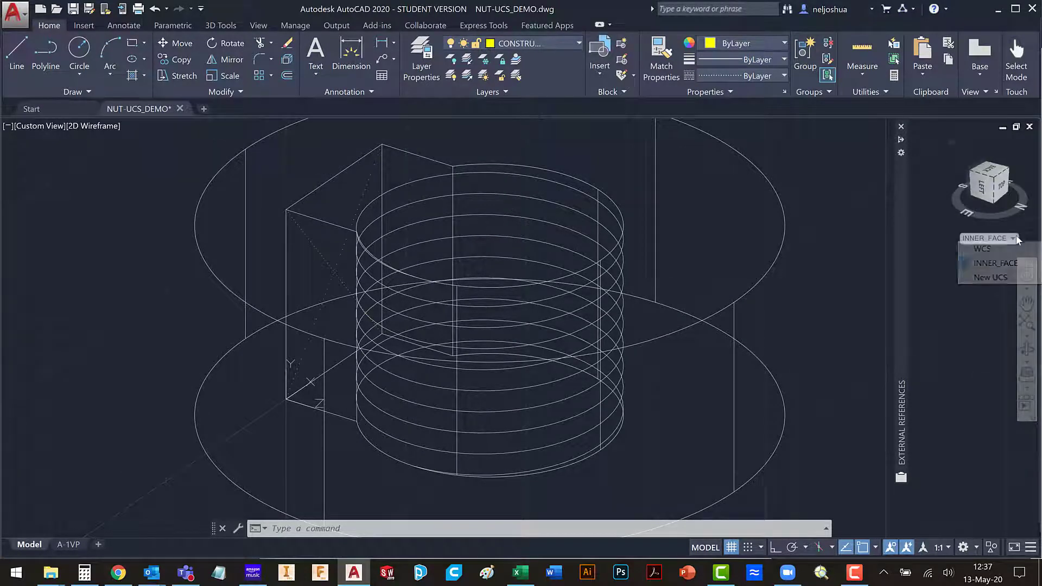
click(1005, 252)
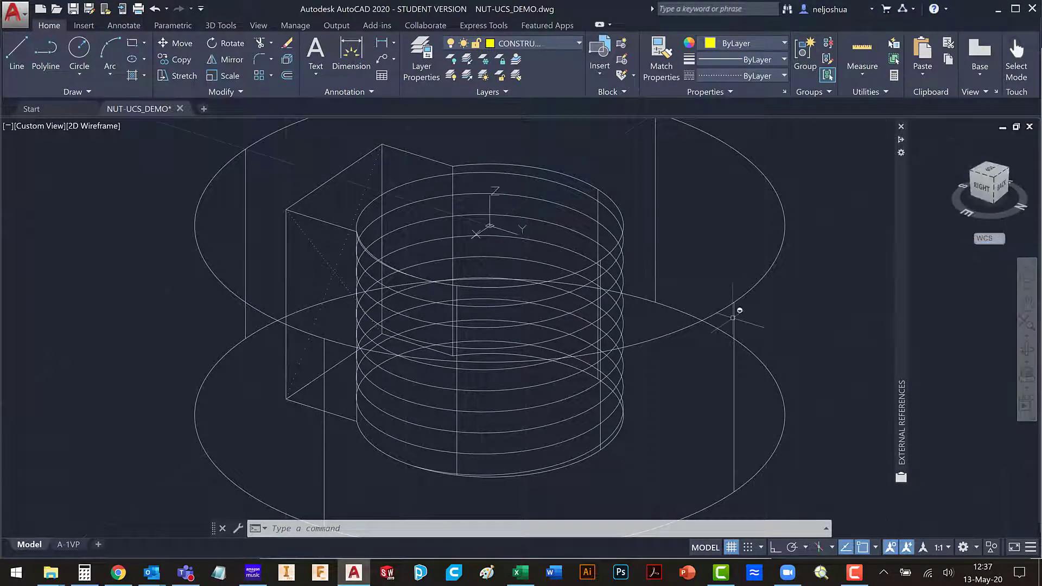
Move the UCS origin to the upper endpoint of the thread helix using an Endpoint snap, accepting the world axis directions
shift+middle_drag(640, 360, 685, 345)
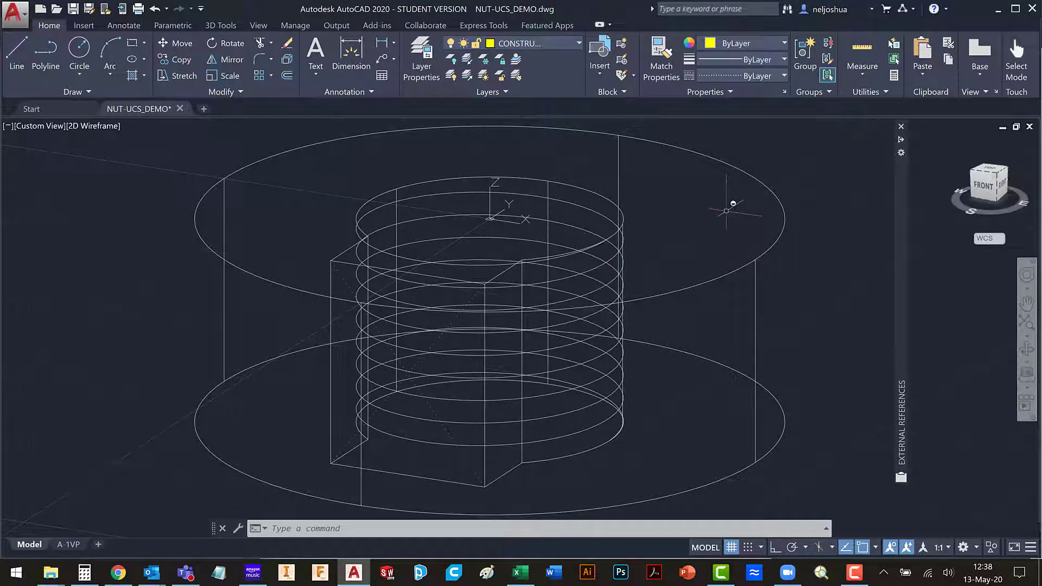
text(ucs)
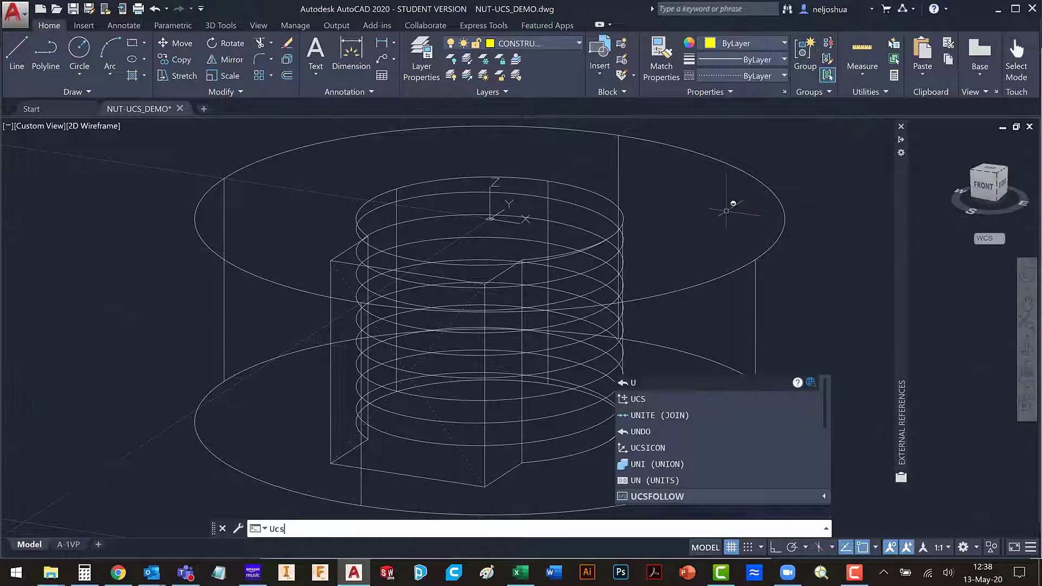
key(Return)
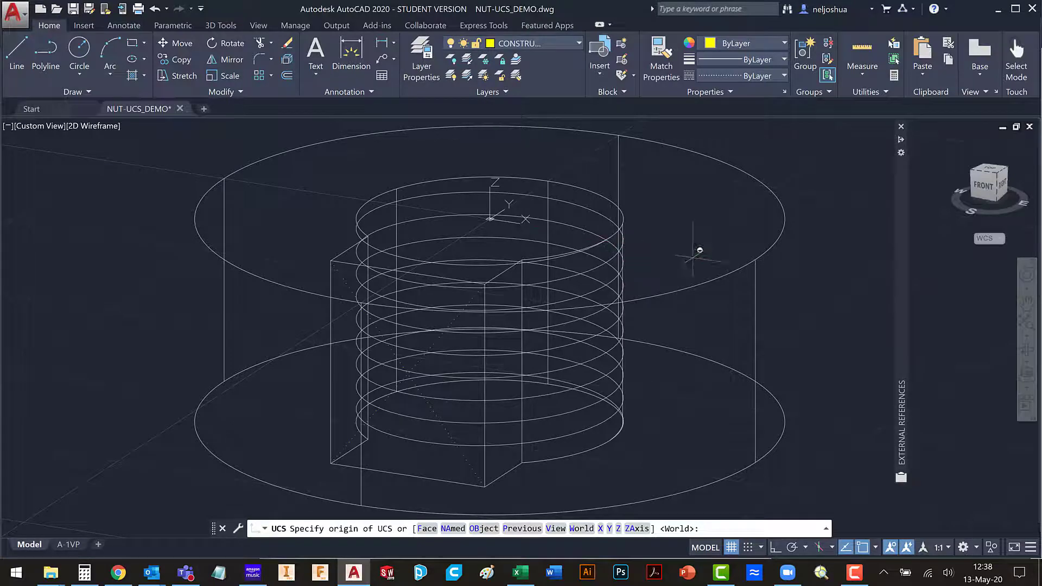
shift+middle_drag(698, 248, 561, 293)
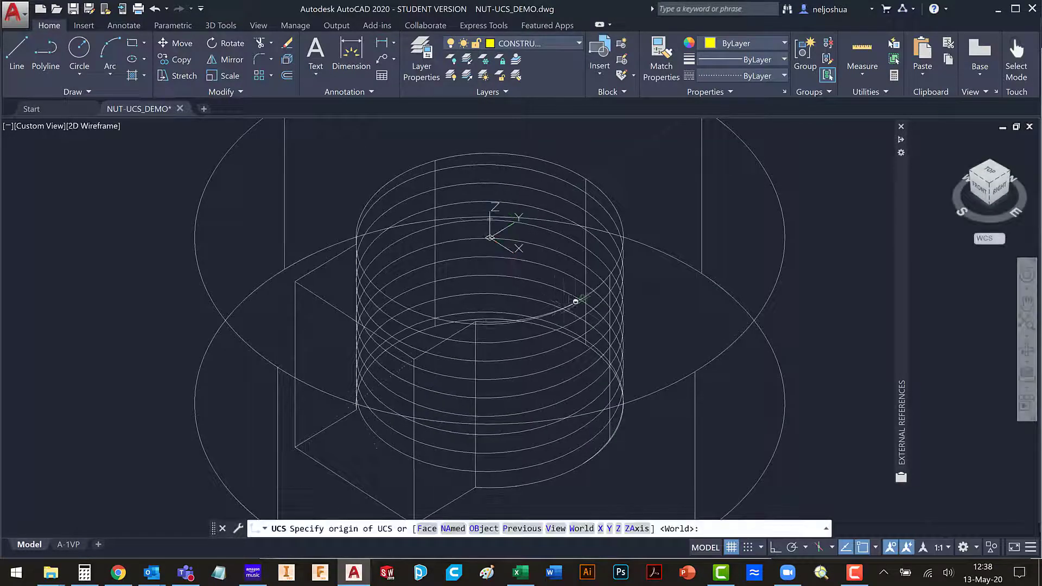
scroll(593, 291, up, 6)
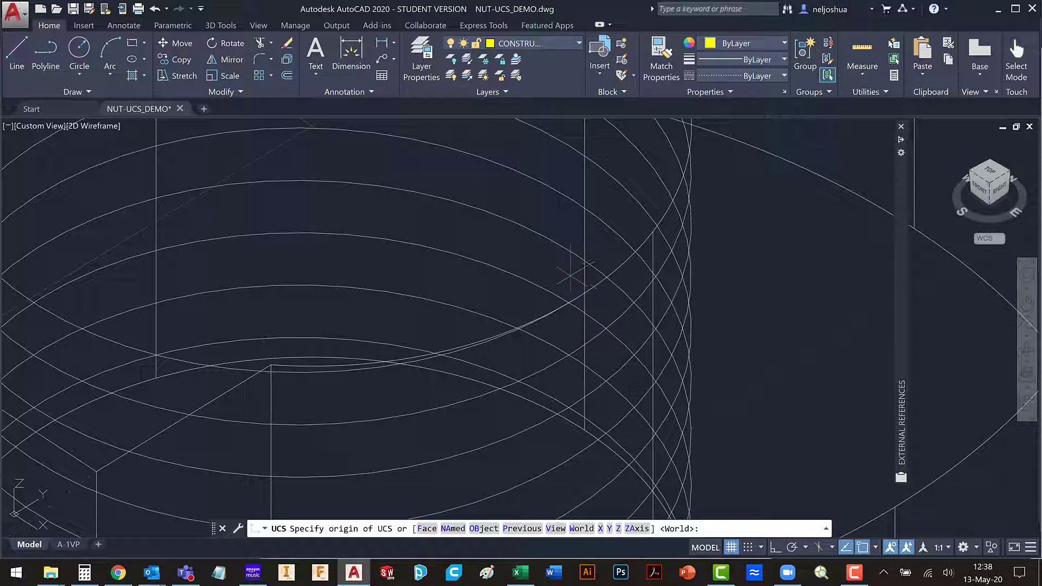
shift+right_click(568, 241)
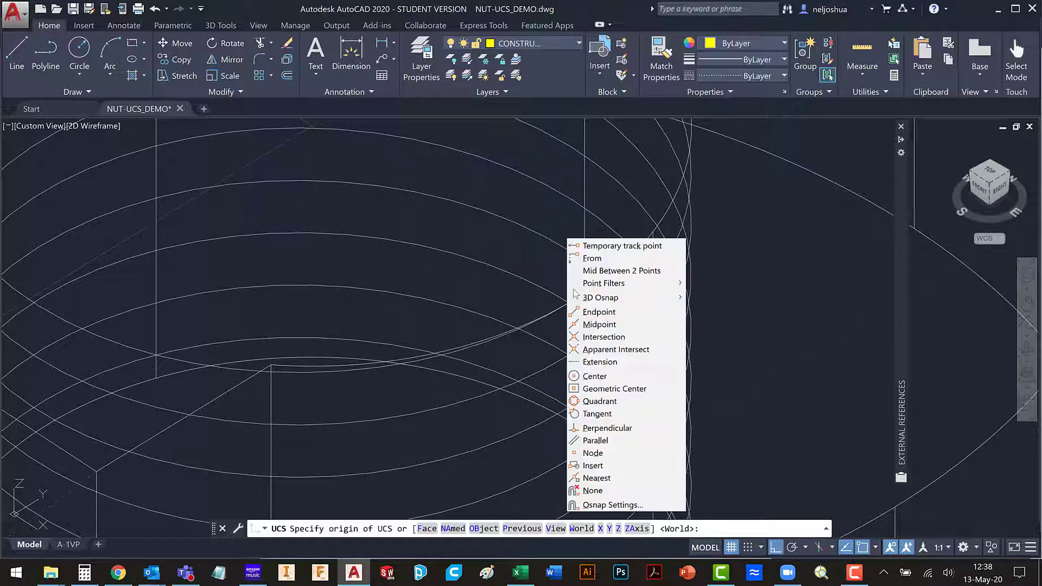
click(602, 312)
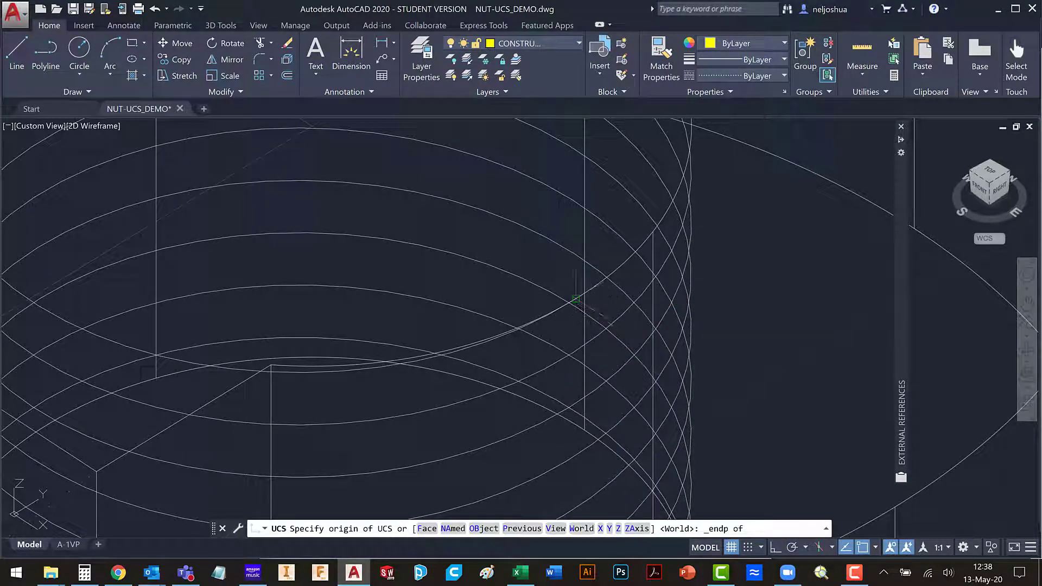
click(575, 299)
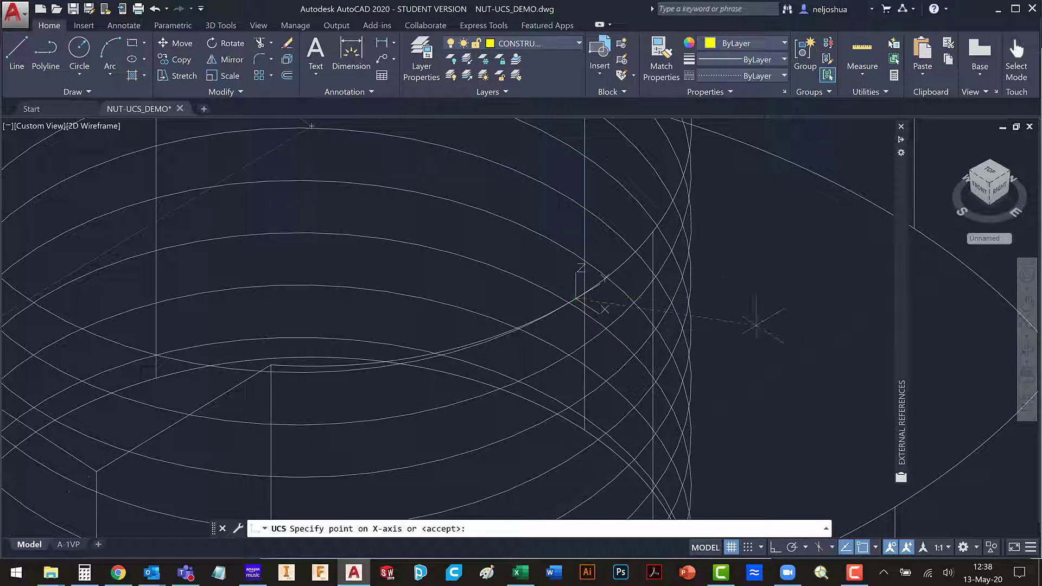
key(Return)
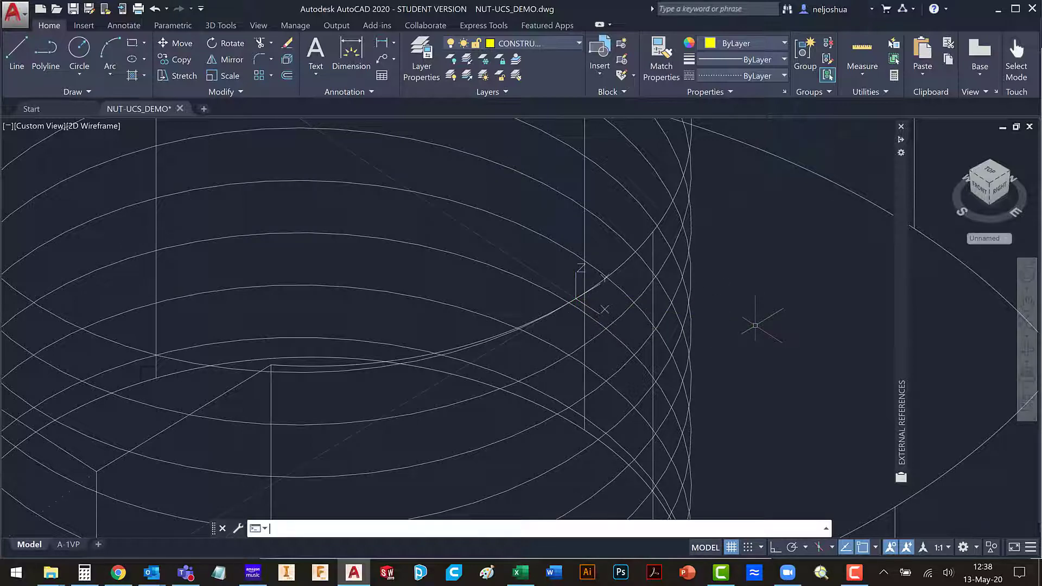
Rotate the UCS 90 degrees about its X axis at the helix endpoint
shift+middle_drag(755, 325, 617, 372)
mouse_move(613, 302)
shift+middle_down()
mouse_move(624, 278)
mouse_move(710, 272)
mouse_move(690, 314)
mouse_move(646, 261)
mouse_move(589, 275)
mouse_move(572, 249)
mouse_move(591, 262)
mouse_move(594, 240)
mouse_move(617, 255)
mouse_move(607, 293)
shift+middle_up()
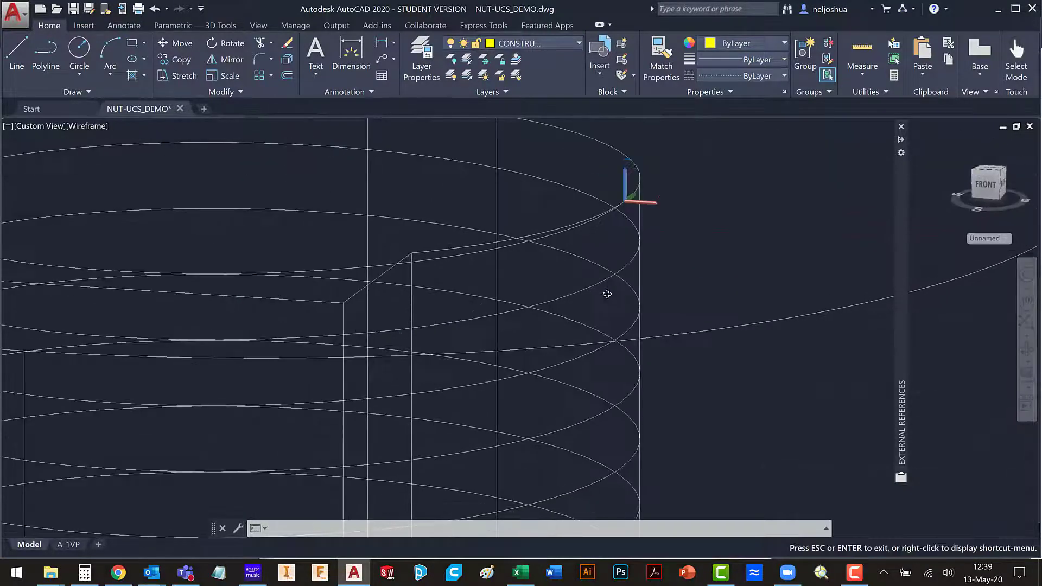
shift+middle_drag(705, 228, 551, 274)
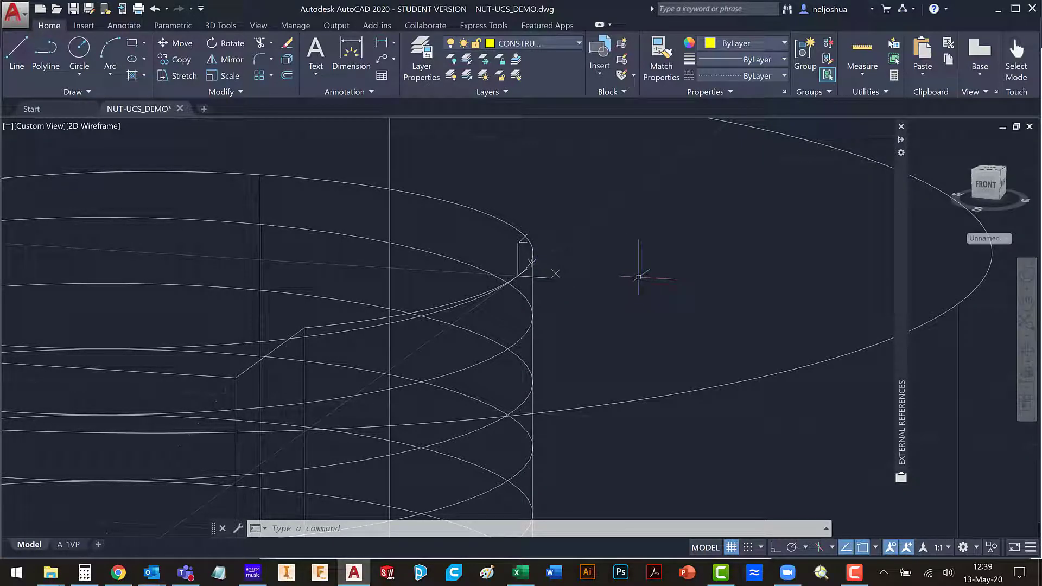
text(UCS)
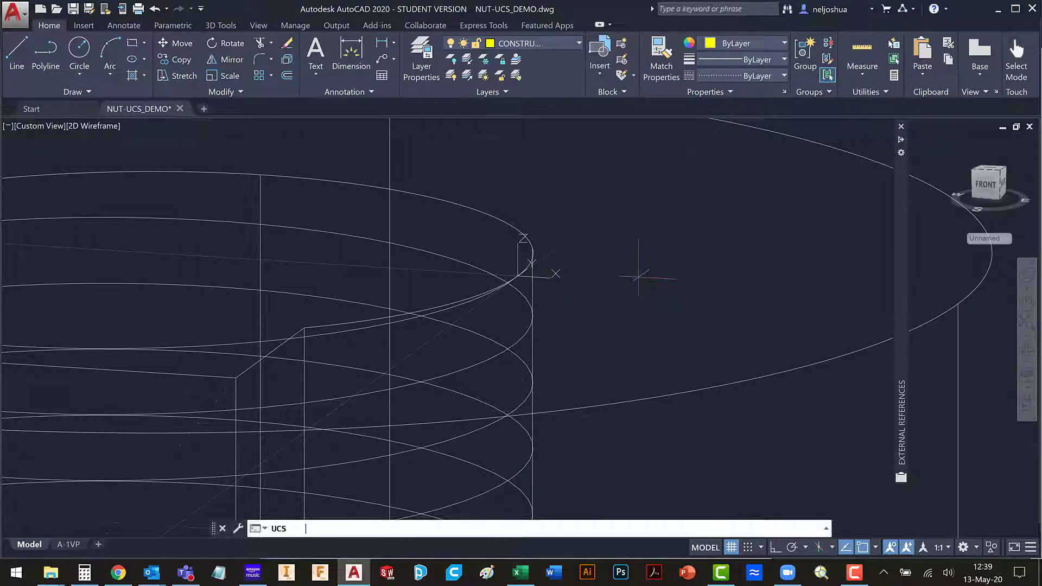
key(Return)
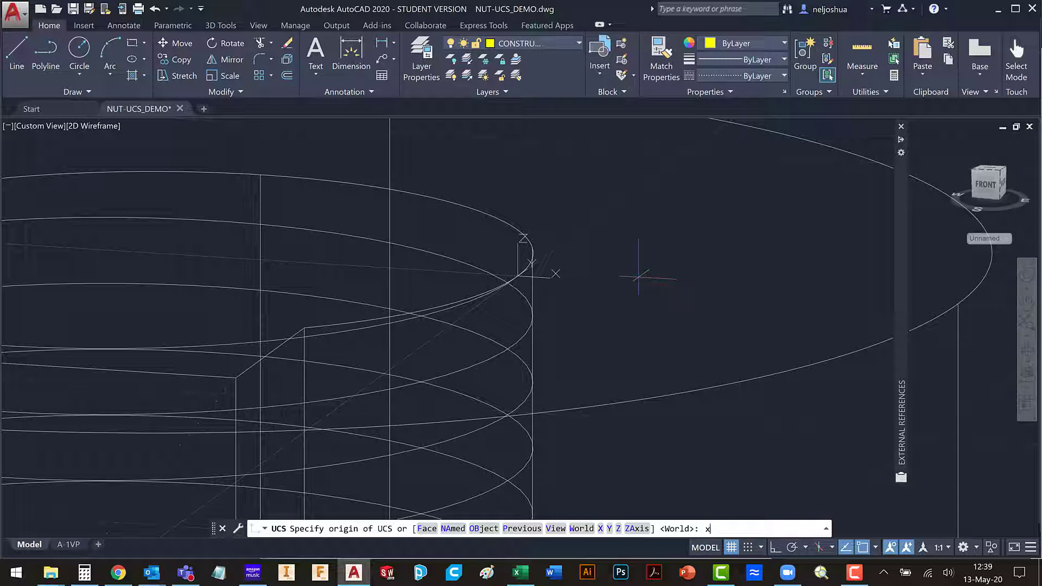
key(Return)
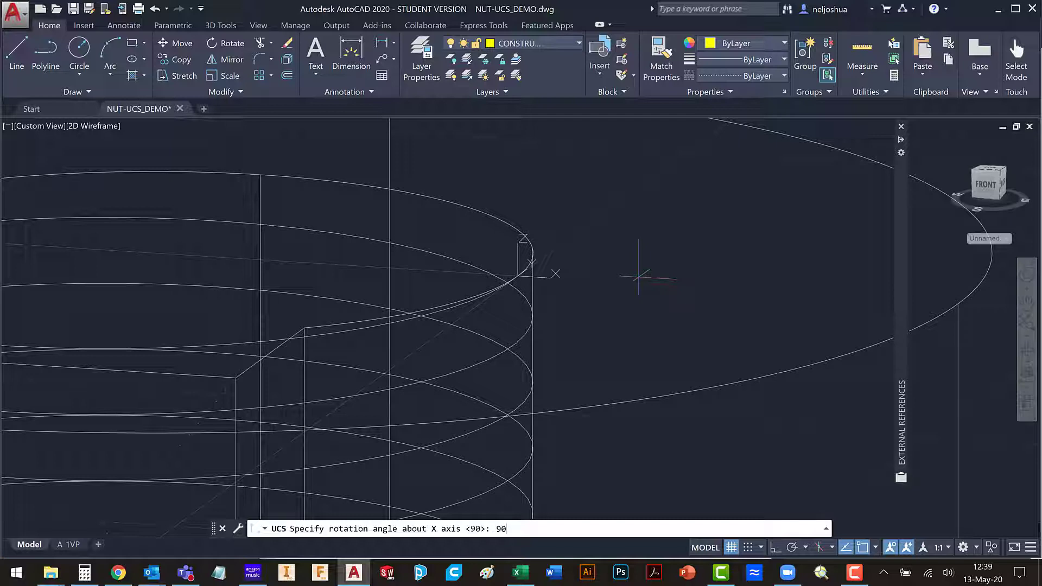
key(Return)
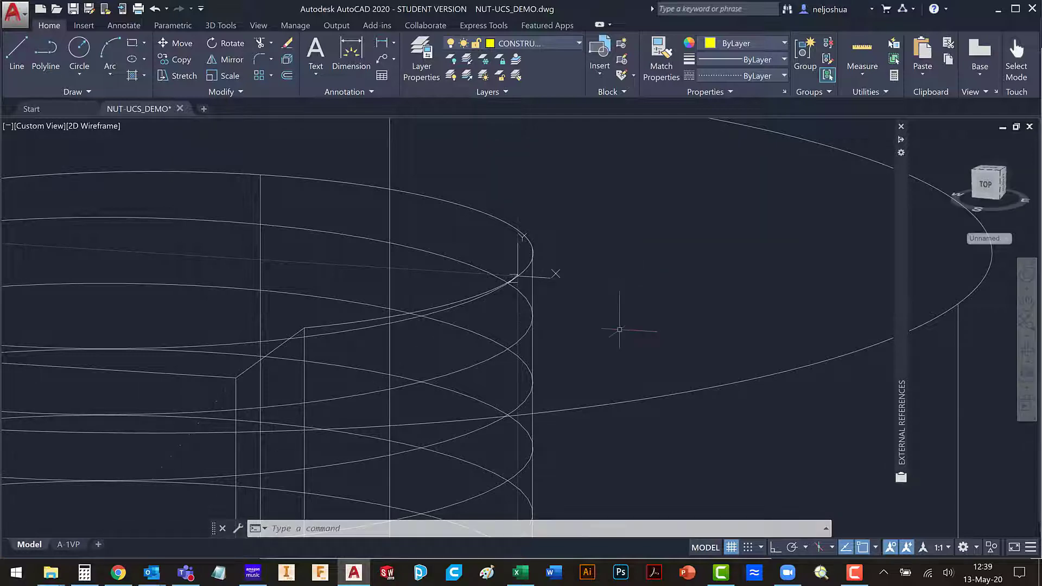
mouse_move(586, 353)
shift+middle_down()
mouse_move(605, 337)
mouse_move(598, 297)
mouse_move(618, 289)
shift+middle_up()
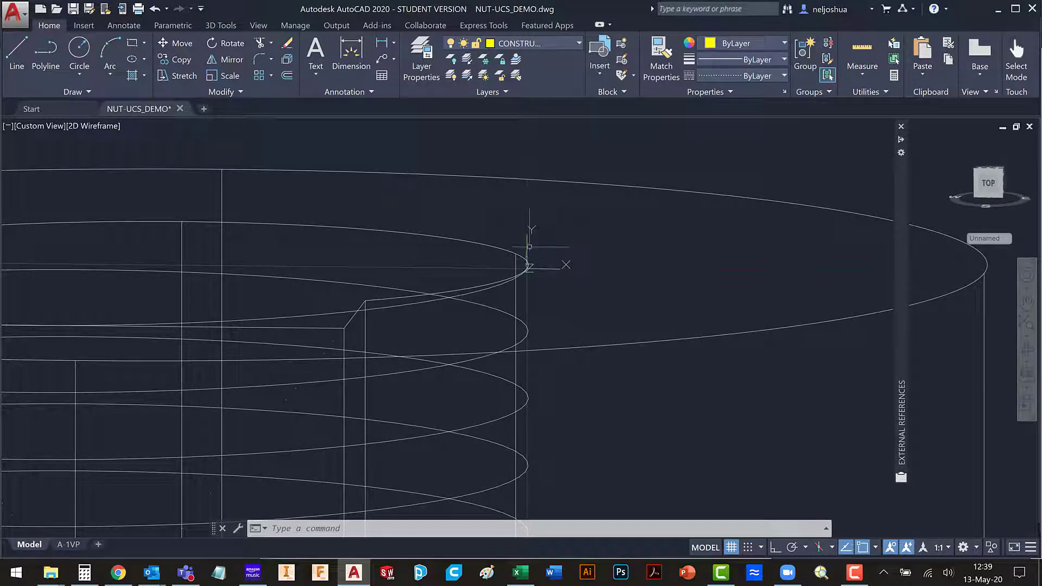
text(c)
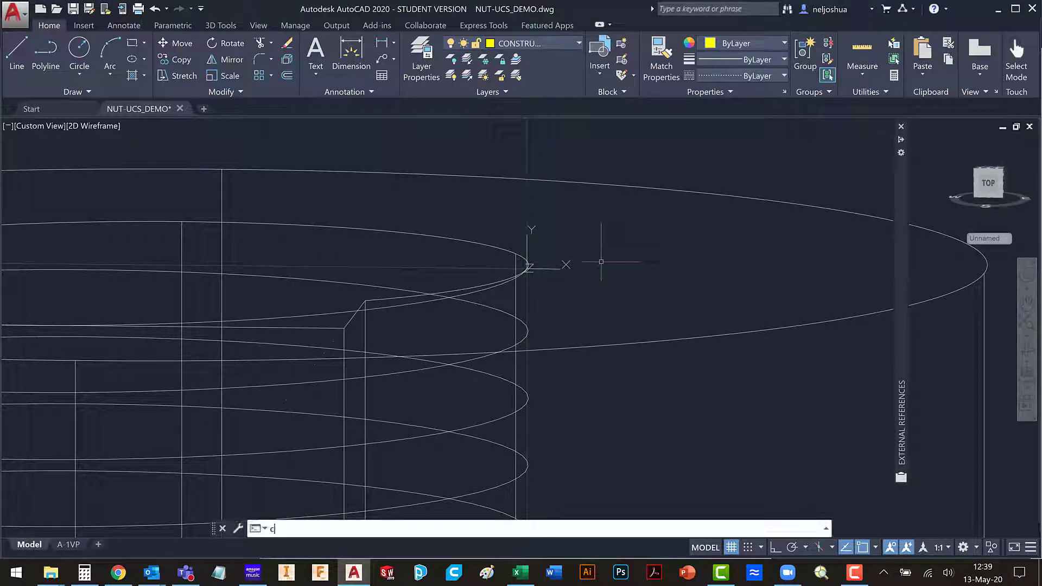
key(Return)
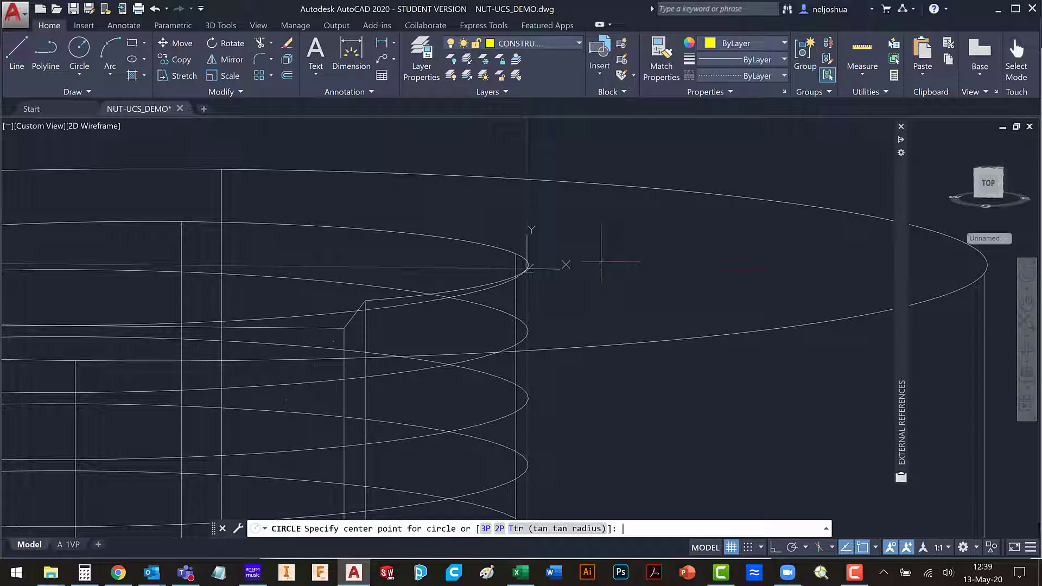
text(0,0)
key(Return)
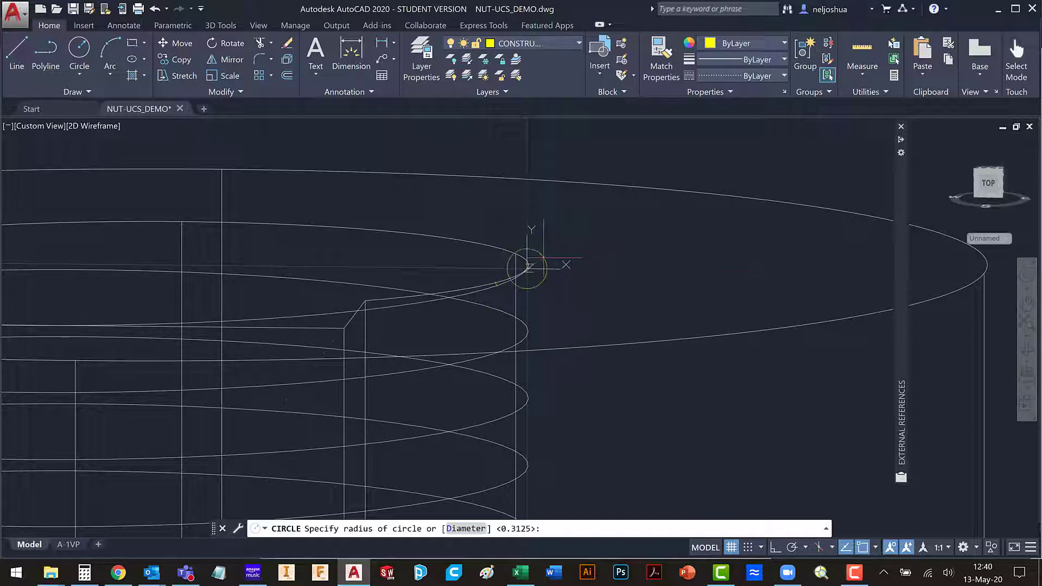
key(Escape)
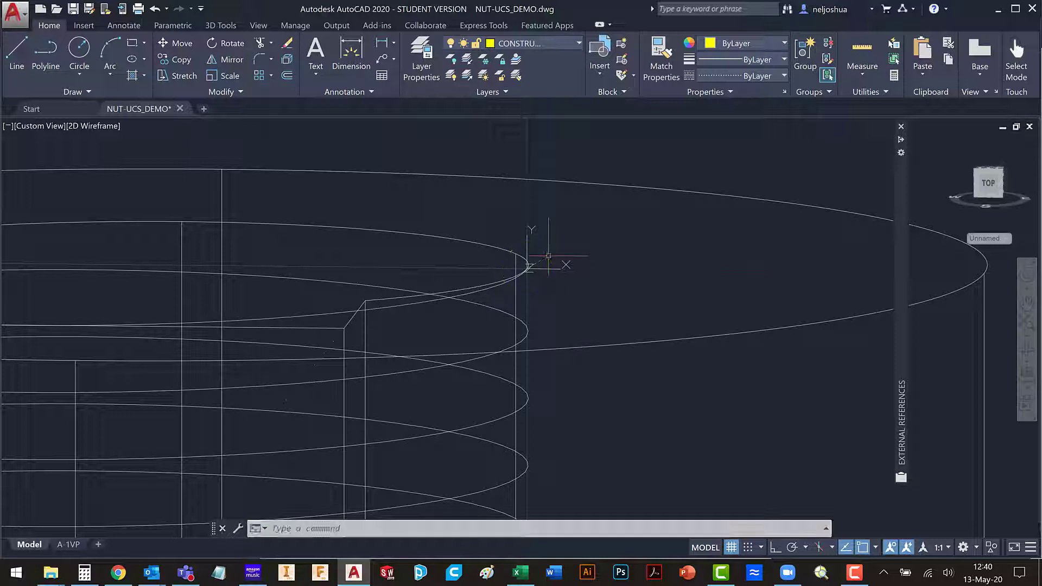
Make OBJECTS the current layer and draw a small circle centred at 0,0 of the UCS at the helix end
click(579, 42)
click(534, 206)
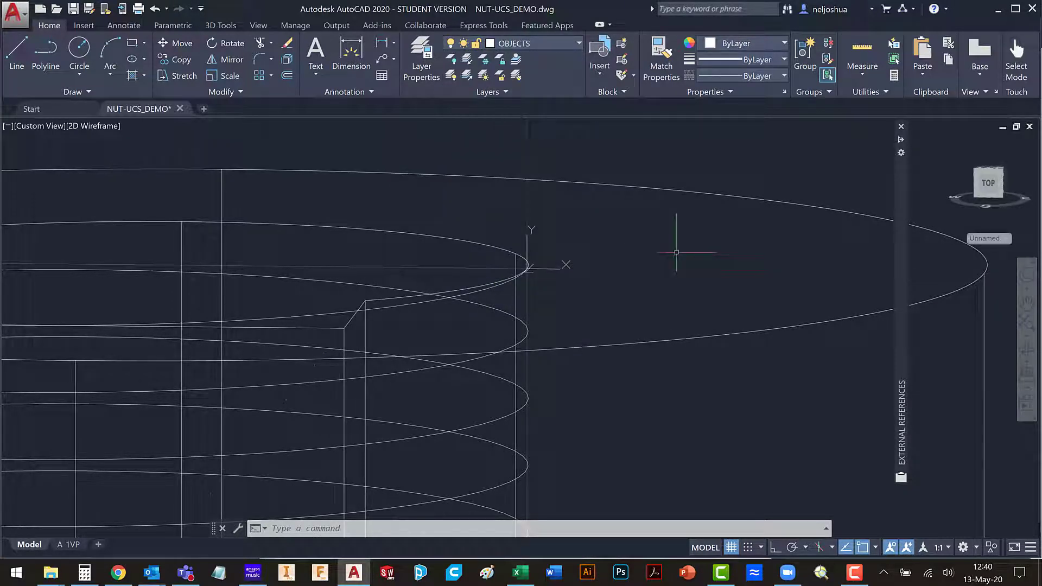
text(c)
key(Return)
text(0,)
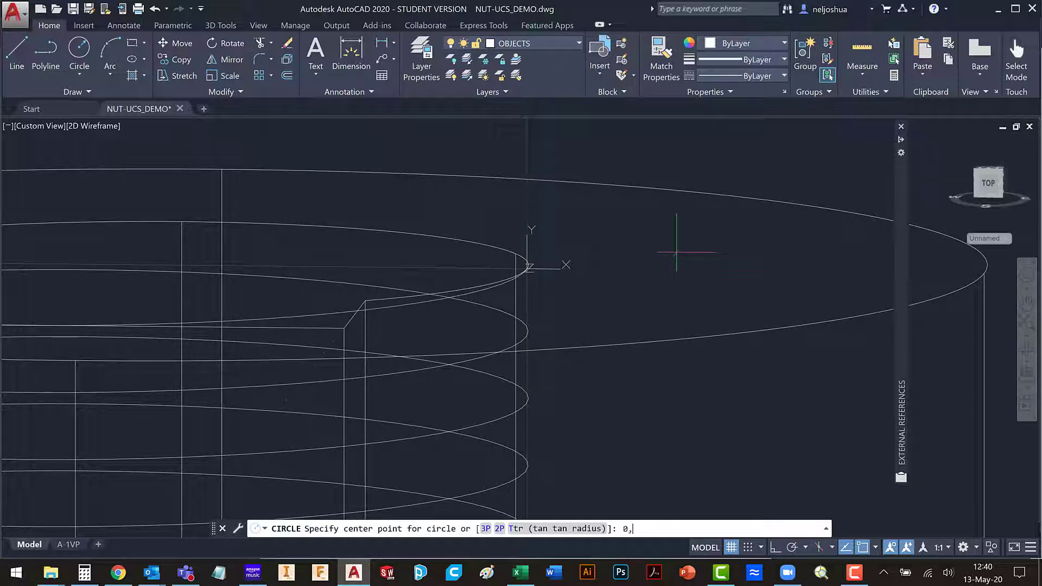
text(0)
key(Return)
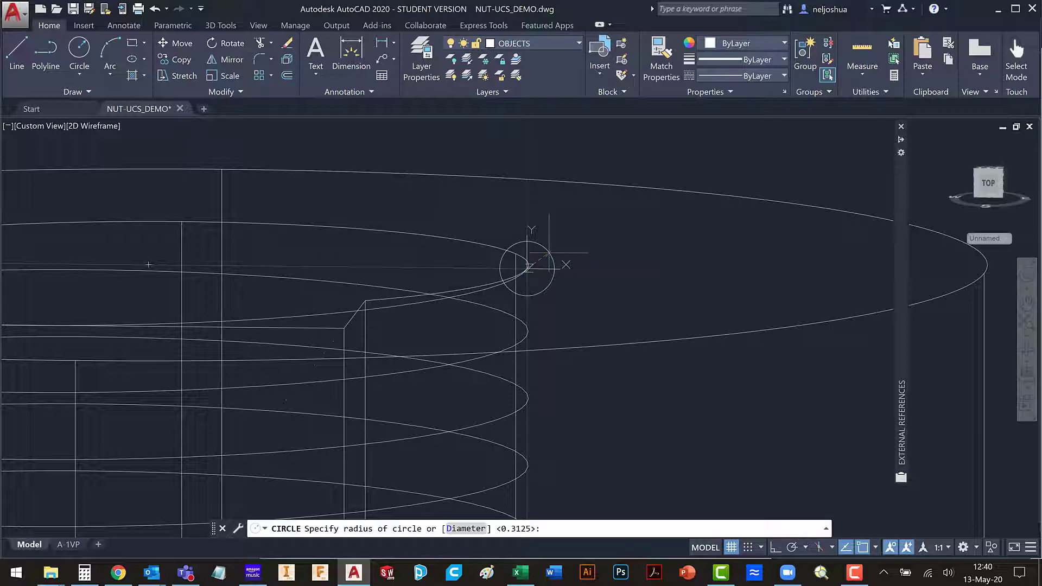
text(.0)
key(Return)
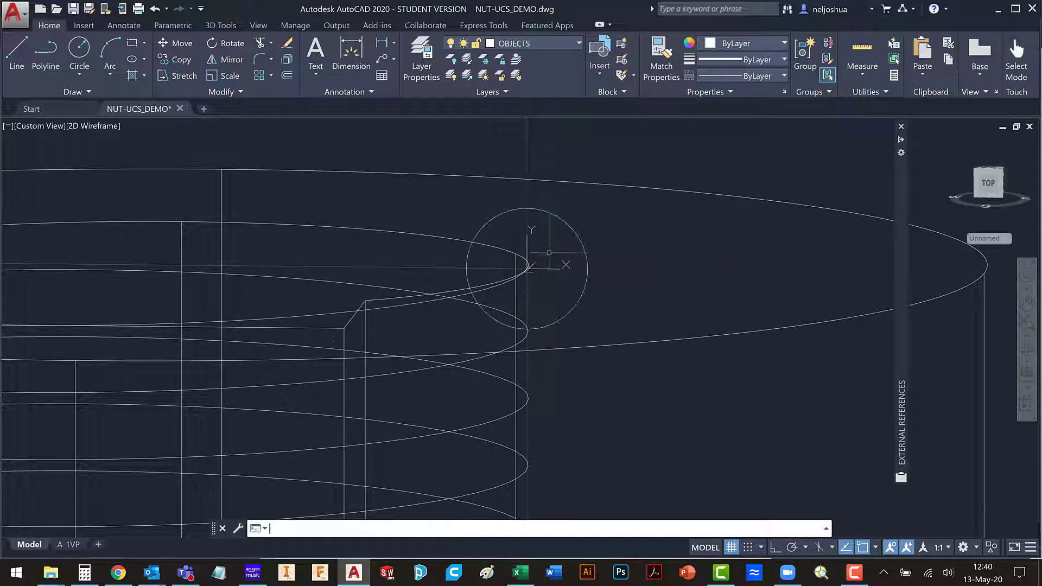
Save the current UCS at the helix end under the name HELIX_END
shift+middle_drag(623, 326, 507, 326)
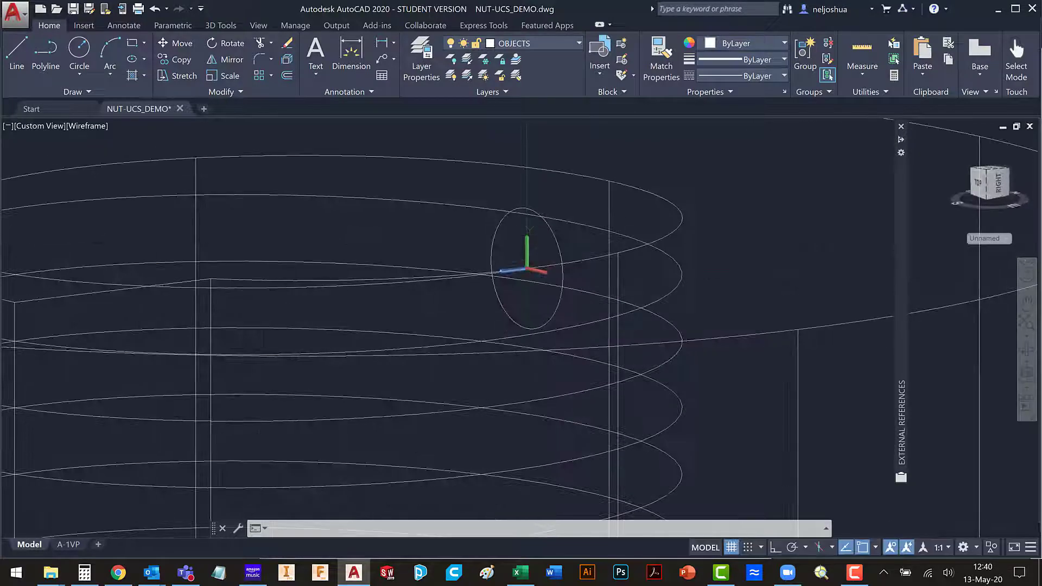
scroll(507, 326, down, 4)
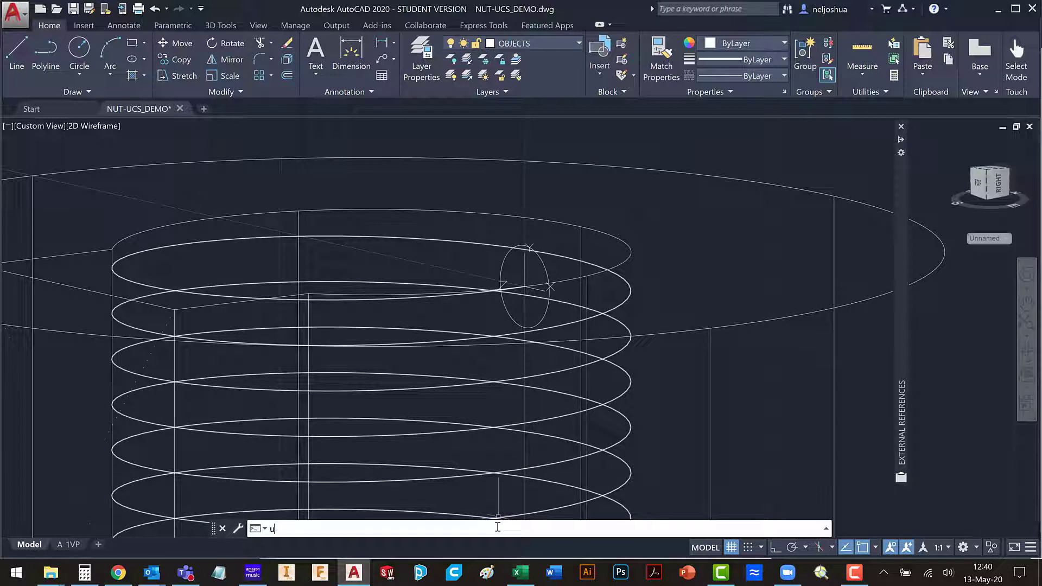
key(Return)
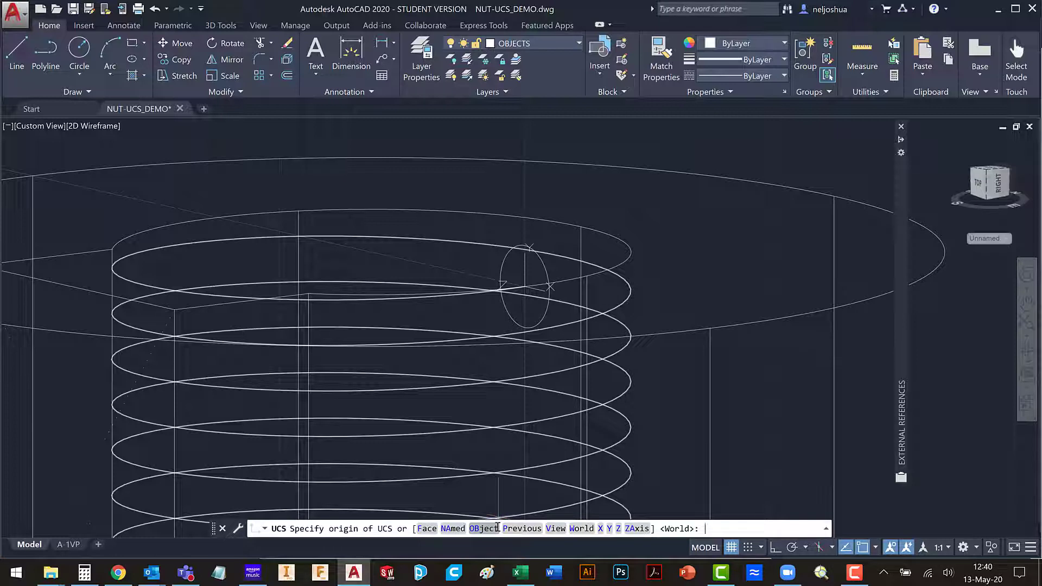
key(Return)
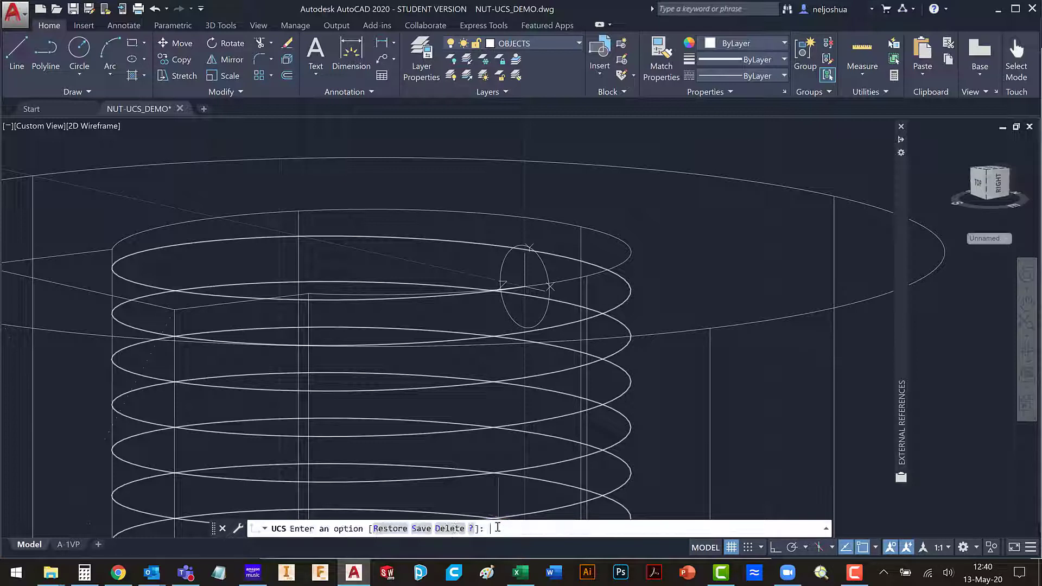
text(s)
key(Return)
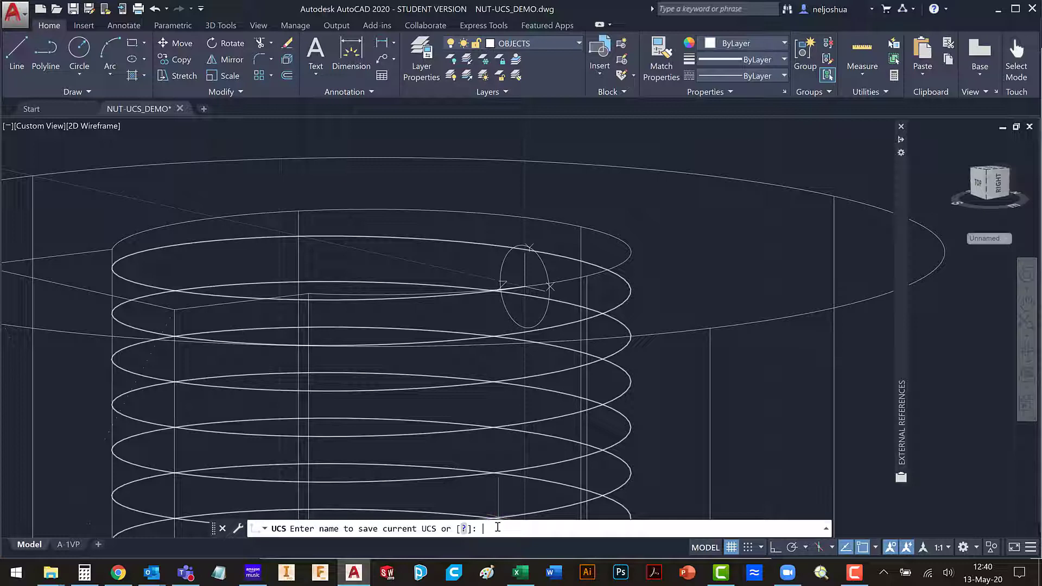
text(HELIX_END)
key(Return)
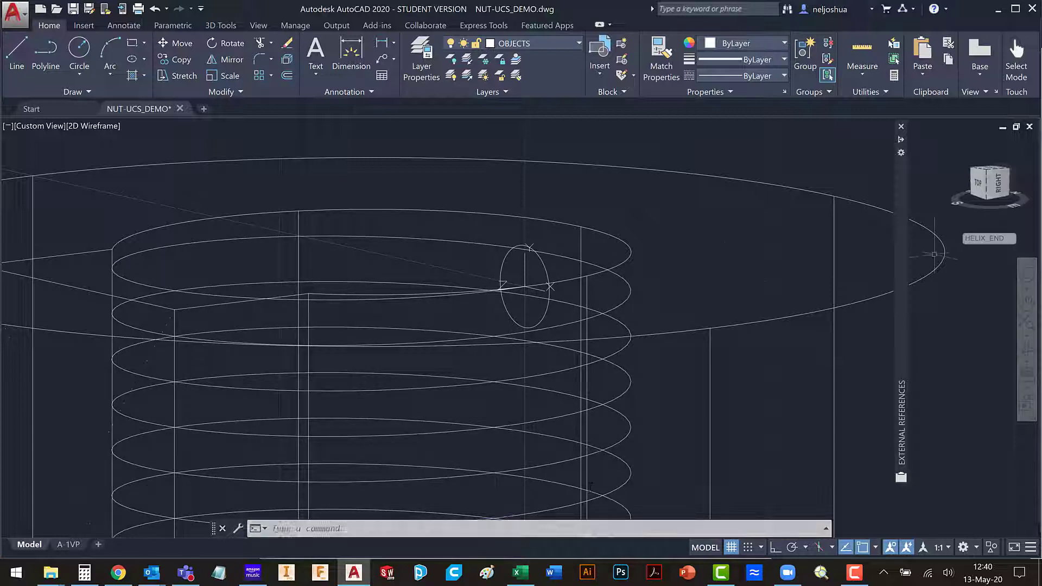
Switch the active coordinate system from HELIX_END back to WCS
click(1012, 239)
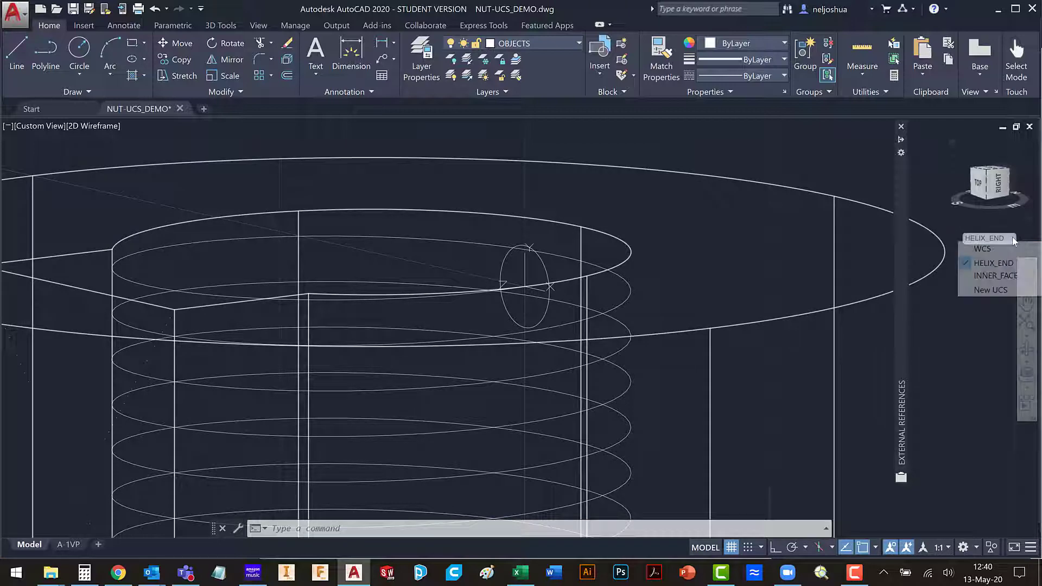
click(982, 249)
scroll(560, 282, down, 3)
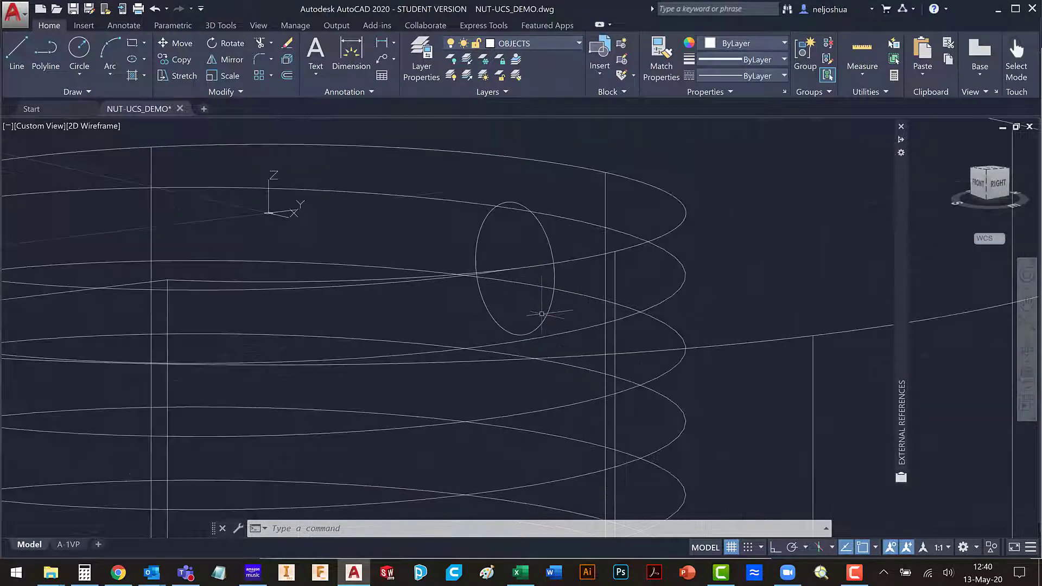
shift+middle_drag(559, 327, 613, 354)
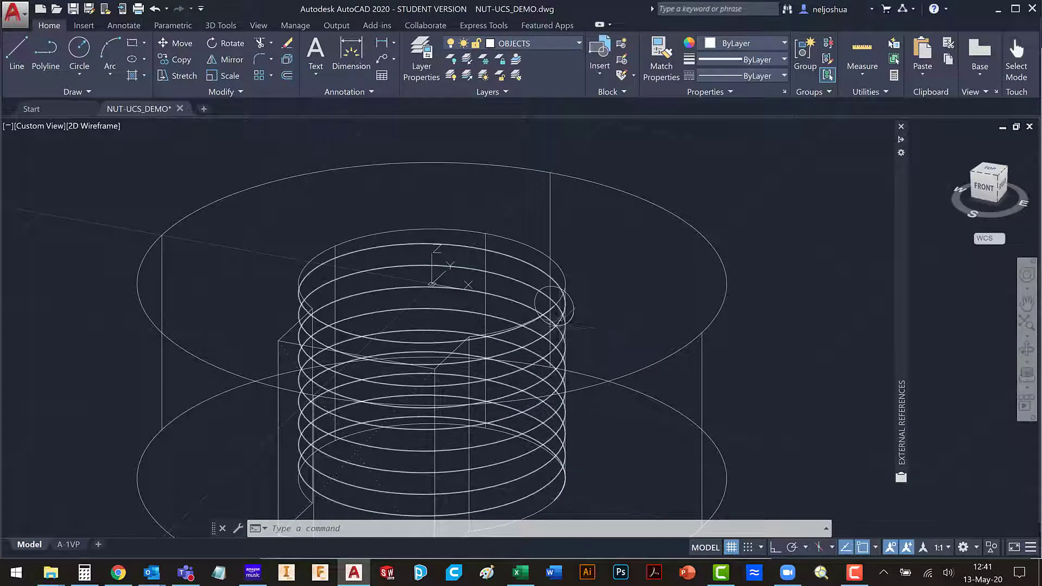
middle_drag(555, 319, 631, 216)
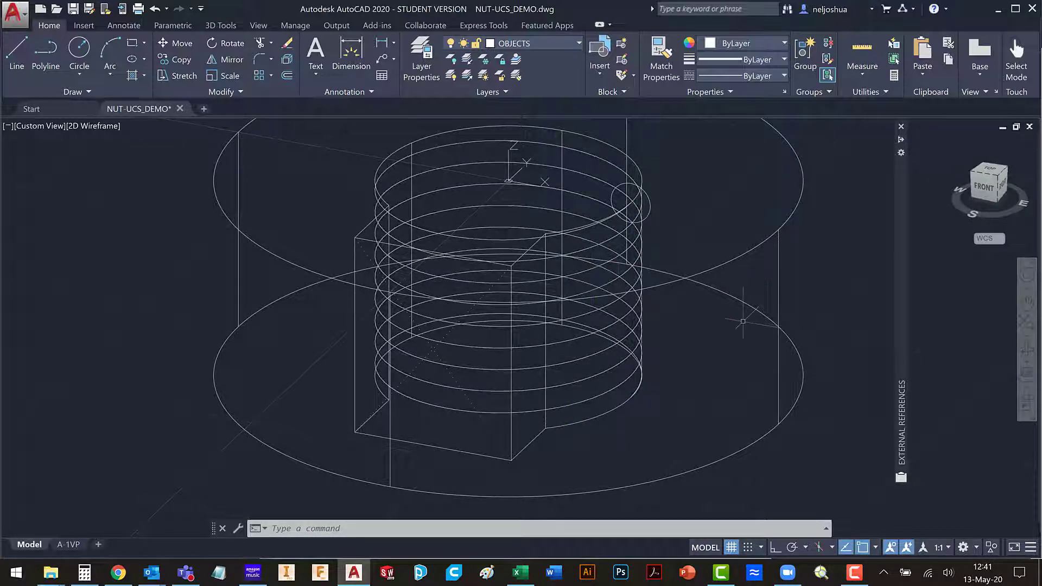
shift+middle_drag(743, 321, 635, 276)
middle_drag(726, 300, 659, 360)
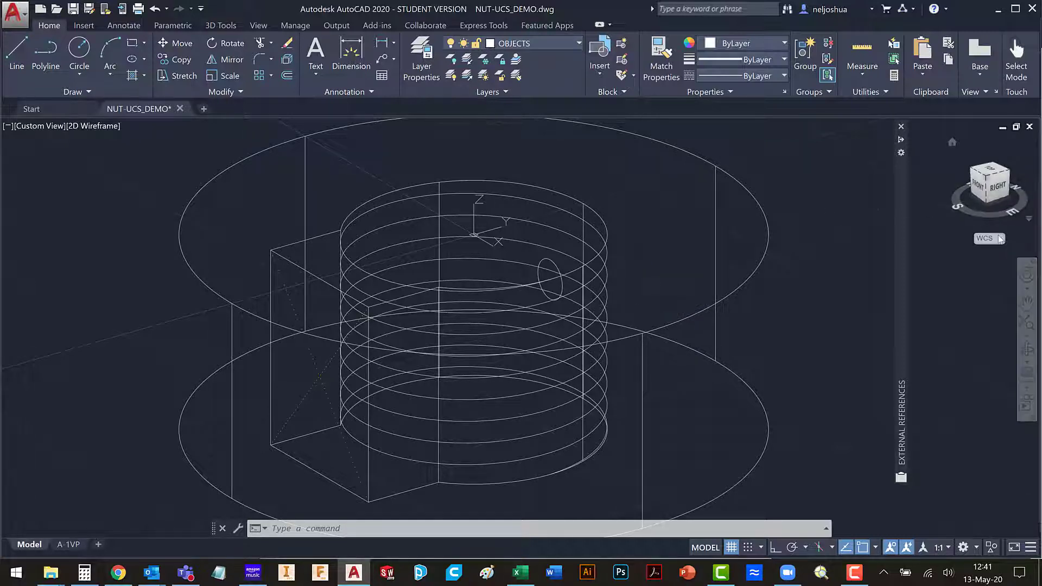
click(998, 240)
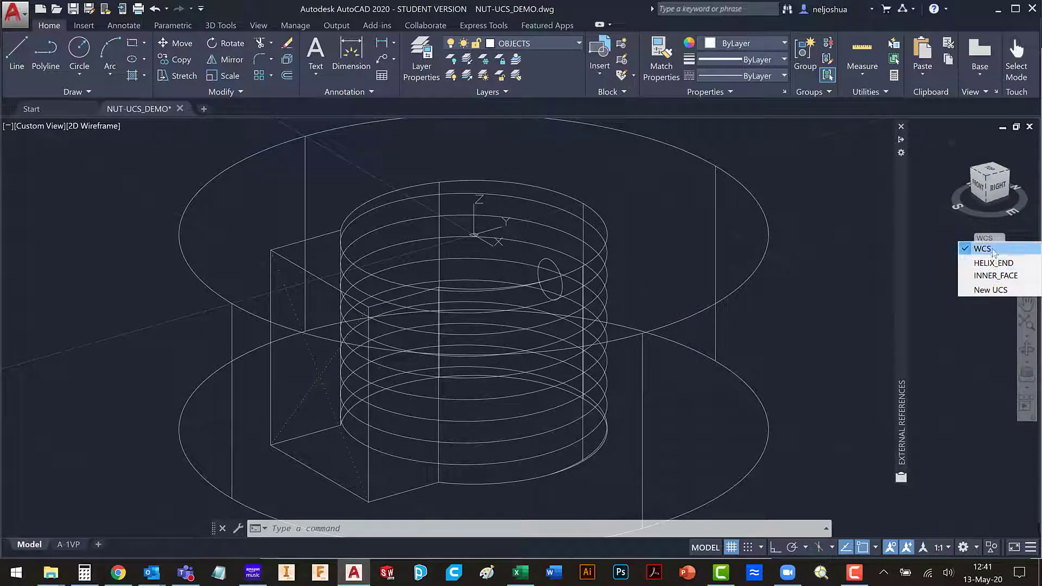
click(730, 221)
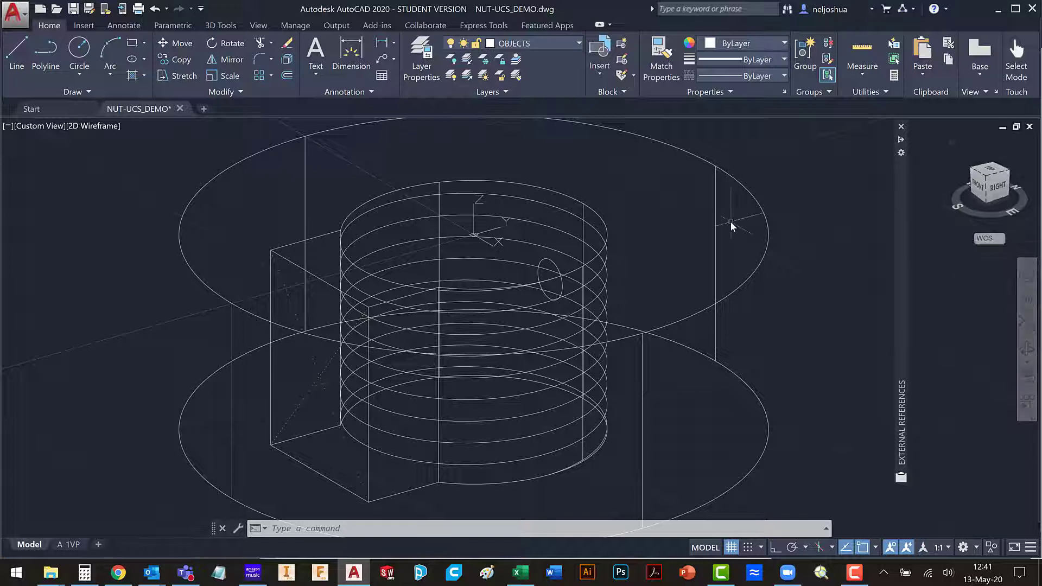